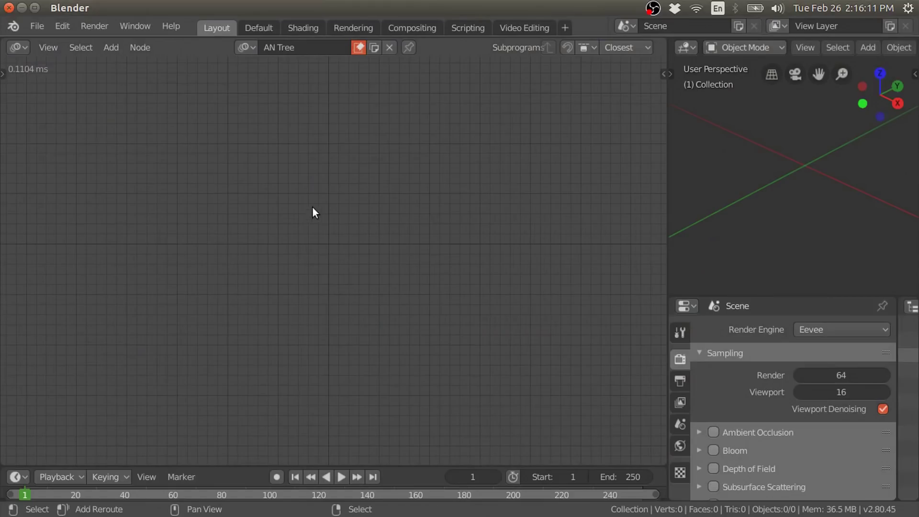
Step: Bring up the Add node menu in the empty AN Tree of the Animation Nodes editor
{"action": "key", "text": "shift+a"}
Step: Add a Texture Input node found by searching 'texture', then zoom and center it in view
{"action": "left_click", "coordinate": [291, 82]}
{"action": "type", "text": "texture"}
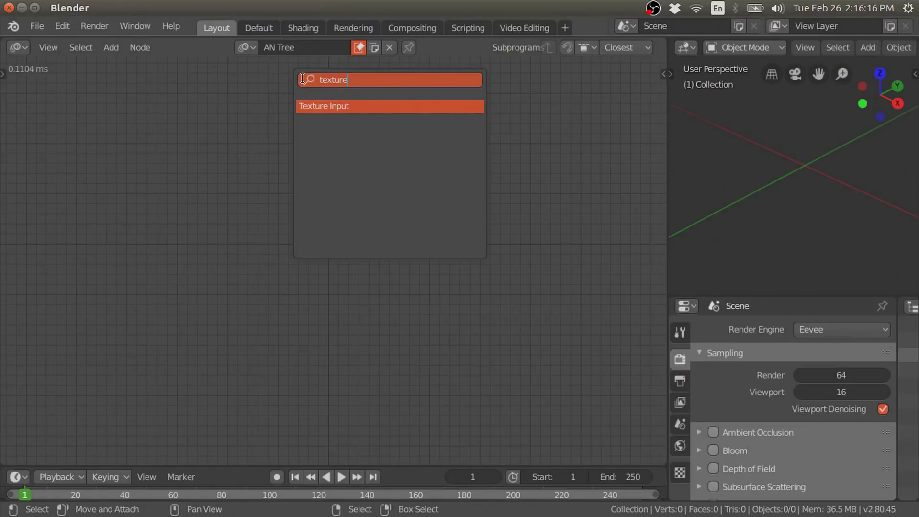
{"action": "left_click", "coordinate": [310, 105]}
{"action": "left_click", "coordinate": [318, 196]}
{"action": "scroll", "coordinate": [359, 209], "scroll_direction": "up", "scroll_amount": 2}
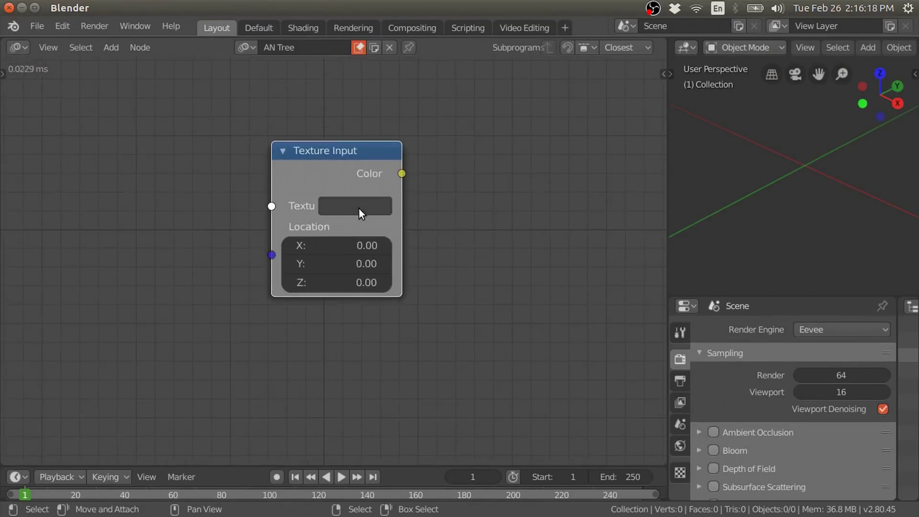
{"action": "scroll", "coordinate": [359, 209], "scroll_direction": "up", "scroll_amount": 3}
{"action": "scroll", "coordinate": [358, 205], "scroll_direction": "up", "scroll_amount": 1}
{"action": "middle_click_drag", "start_coordinate": [421, 179], "coordinate": [379, 194]}
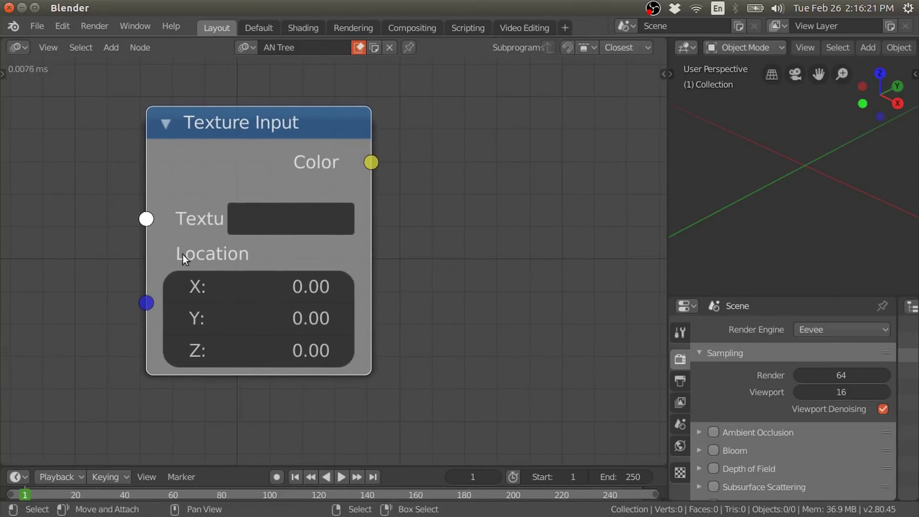
Step: Create a new texture in the Texture properties and set its type to Magic
{"action": "left_click", "coordinate": [681, 474]}
{"action": "left_click", "coordinate": [759, 354]}
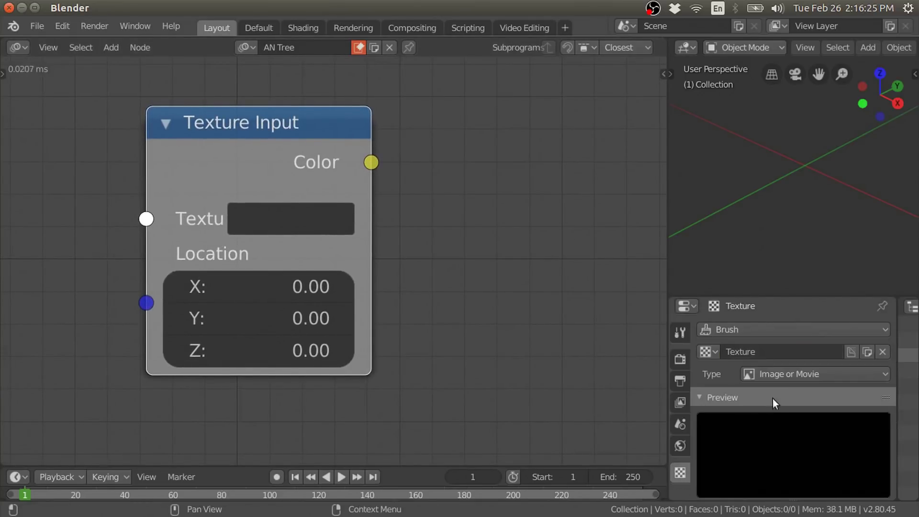
{"action": "left_click", "coordinate": [777, 376]}
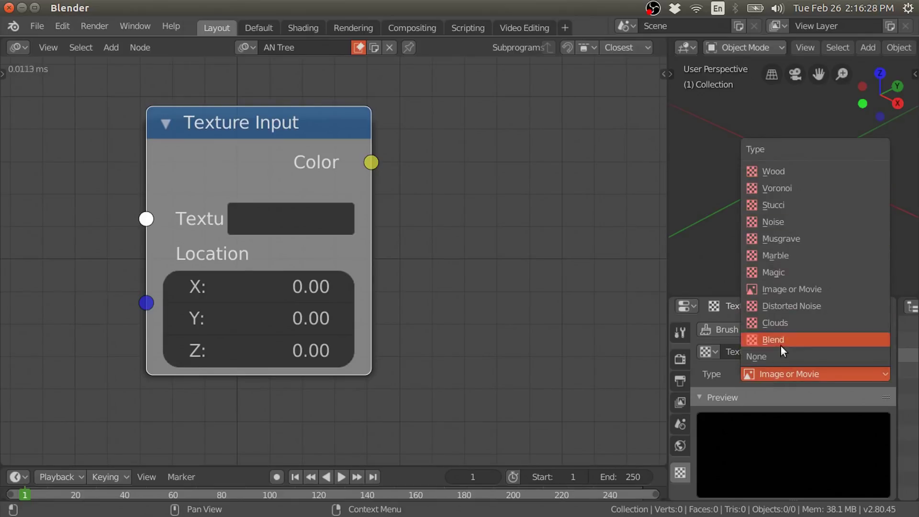
{"action": "left_click", "coordinate": [777, 271]}
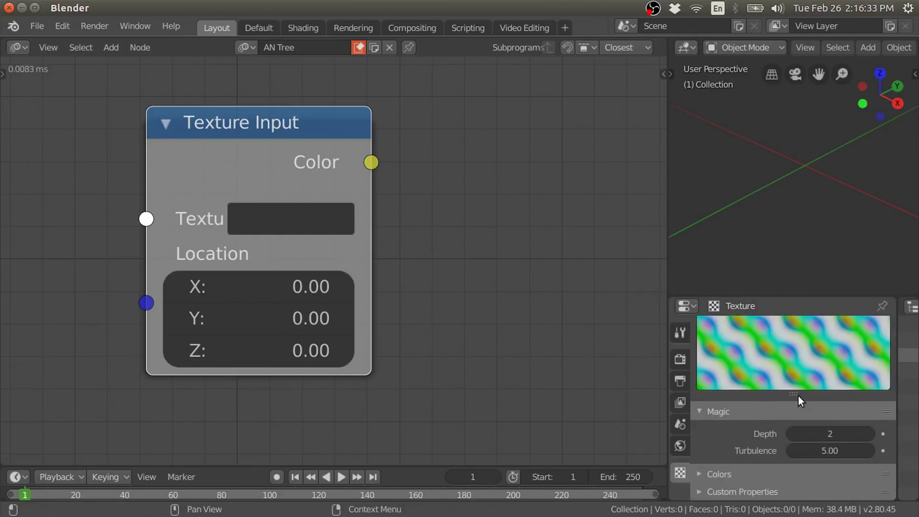
Step: Copy the texture name 'Texture' and assign it to the Texture Input node
{"action": "scroll", "coordinate": [766, 372], "scroll_direction": "up", "scroll_amount": 2}
{"action": "scroll", "coordinate": [754, 379], "scroll_direction": "up", "scroll_amount": 2}
{"action": "left_click", "coordinate": [778, 351]}
{"action": "left_click", "coordinate": [295, 214]}
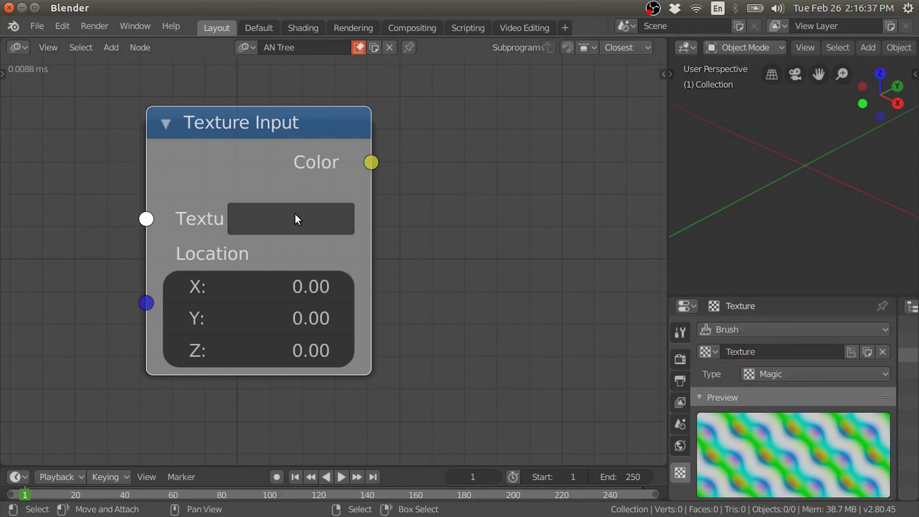
{"action": "type", "text": "Texture"}
{"action": "key", "text": "Return"}
Step: Link a Viewer node to the Texture Input's Color output and place it beside the node
{"action": "scroll", "coordinate": [755, 429], "scroll_direction": "down", "scroll_amount": 3}
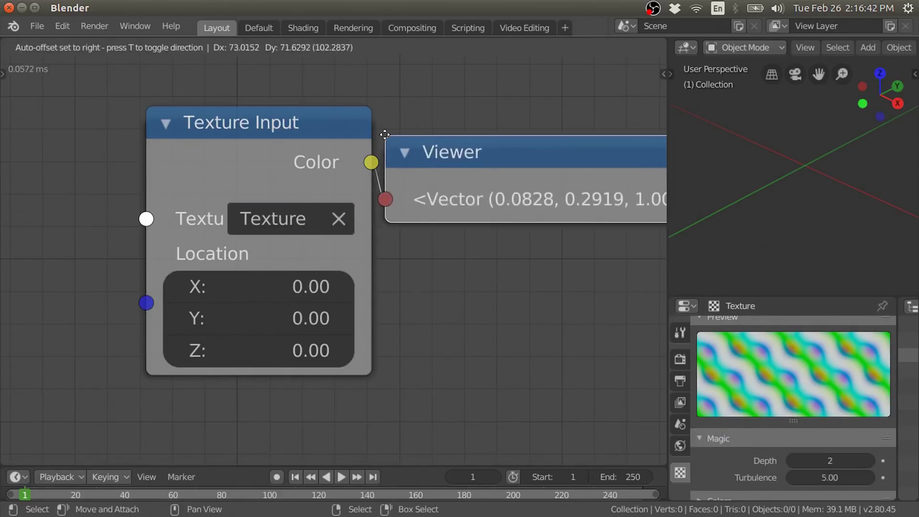
{"action": "left_click", "coordinate": [380, 140]}
{"action": "key", "text": "Home"}
{"action": "left_click_drag", "start_coordinate": [327, 173], "coordinate": [335, 156]}
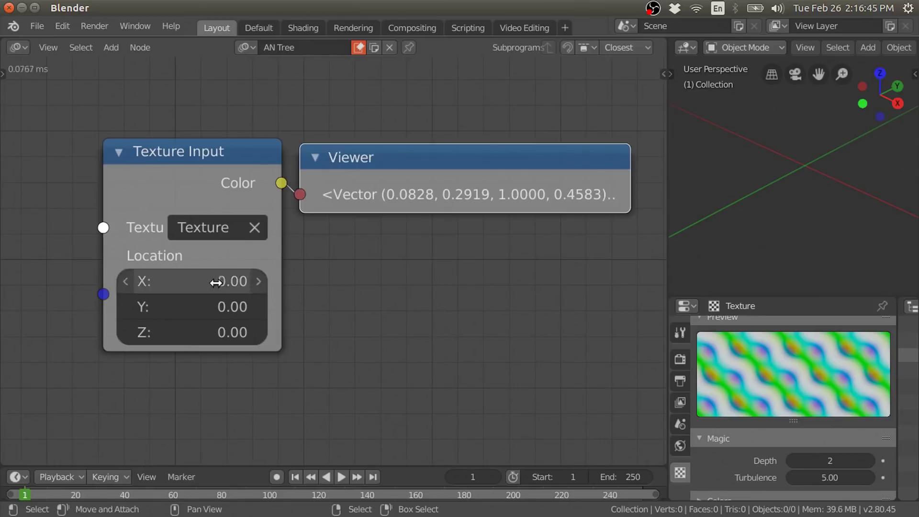
Step: Test the Location X, Y, Z values against the Viewer, then reset all three to 0
{"action": "left_click_drag", "start_coordinate": [228, 281], "coordinate": [244, 281]}
{"action": "left_click_drag", "start_coordinate": [228, 307], "coordinate": [210, 307]}
{"action": "left_click_drag", "start_coordinate": [228, 332], "coordinate": [225, 332]}
{"action": "left_click_drag", "start_coordinate": [189, 281], "coordinate": [189, 332]}
{"action": "type", "text": "0"}
{"action": "key", "text": "Return"}
{"action": "left_click", "coordinate": [203, 156]}
Step: Enable the Red, Green, Blue, Alpha / Luminance and For Extra Property outputs in the N panel
{"action": "key", "text": "n"}
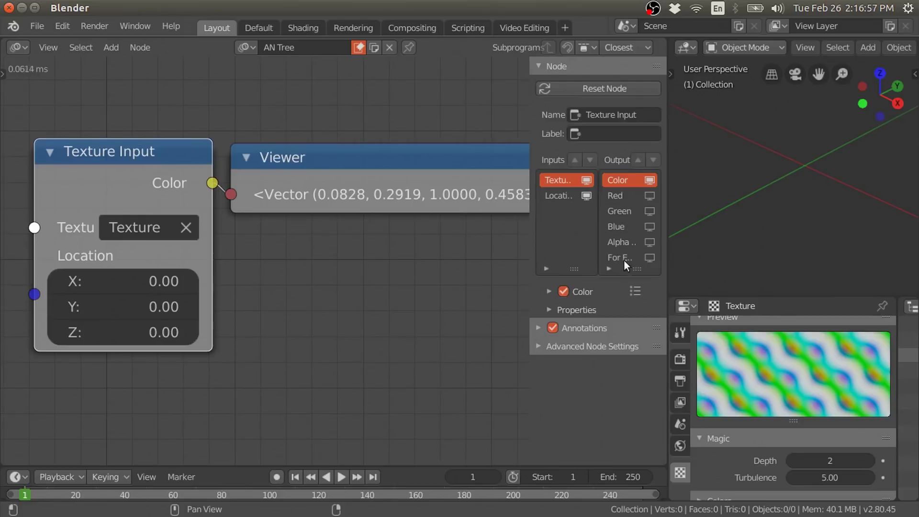
{"action": "left_click_drag", "start_coordinate": [649, 211], "coordinate": [650, 255]}
{"action": "scroll", "coordinate": [332, 260], "scroll_direction": "down", "scroll_amount": 1}
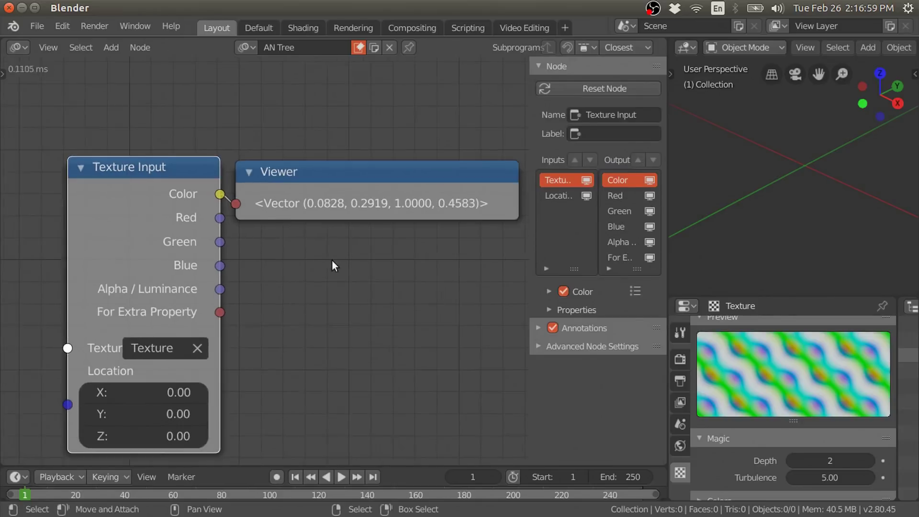
{"action": "middle_click_drag", "start_coordinate": [332, 259], "coordinate": [291, 219]}
{"action": "left_click_drag", "start_coordinate": [299, 151], "coordinate": [311, 154]}
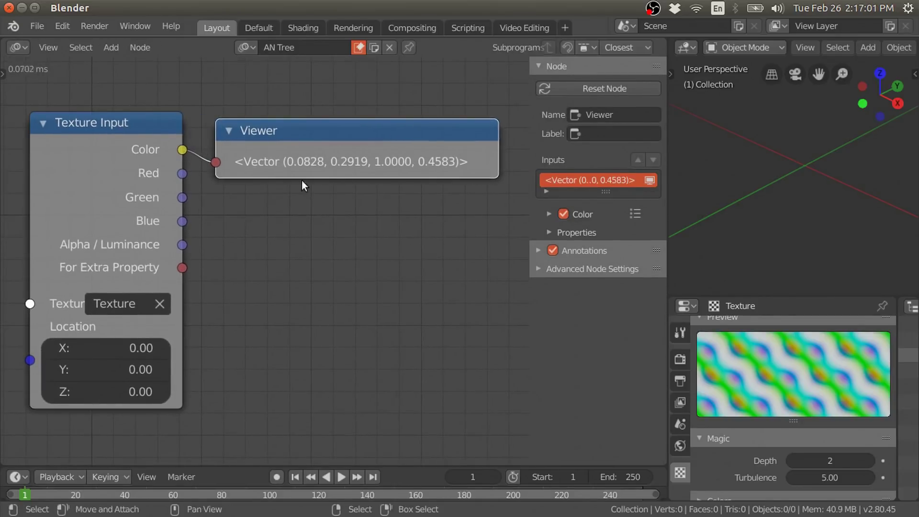
Step: Connect the Viewer to Red, Green, Blue, then Alpha / Luminance, which reads 0.45825
{"action": "left_click_drag", "start_coordinate": [182, 173], "coordinate": [216, 162]}
{"action": "left_click_drag", "start_coordinate": [182, 197], "coordinate": [216, 163]}
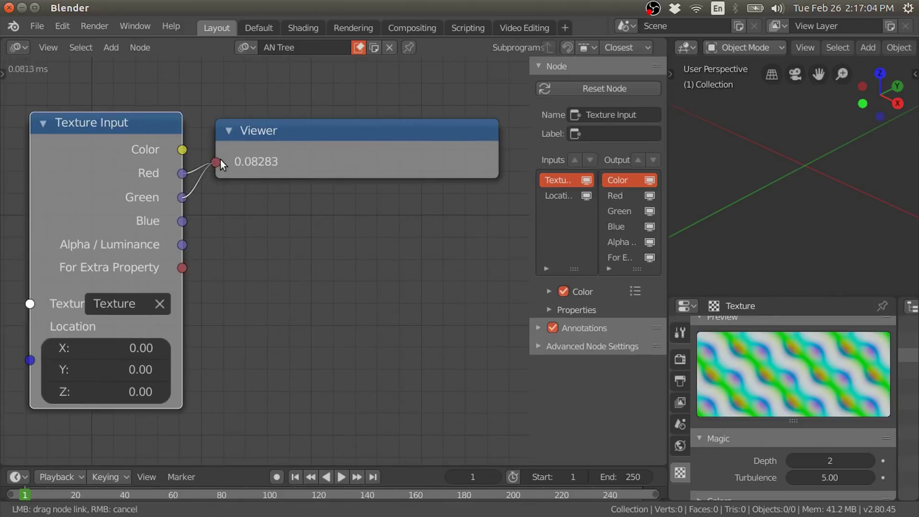
{"action": "left_click_drag", "start_coordinate": [182, 221], "coordinate": [216, 162]}
{"action": "mouse_move", "coordinate": [182, 245]}
{"action": "left_mouse_down"}
{"action": "mouse_move", "coordinate": [216, 162]}
{"action": "mouse_move", "coordinate": [261, 200]}
{"action": "left_mouse_up"}
{"action": "left_click", "coordinate": [256, 166]}
{"action": "left_click", "coordinate": [150, 245]}
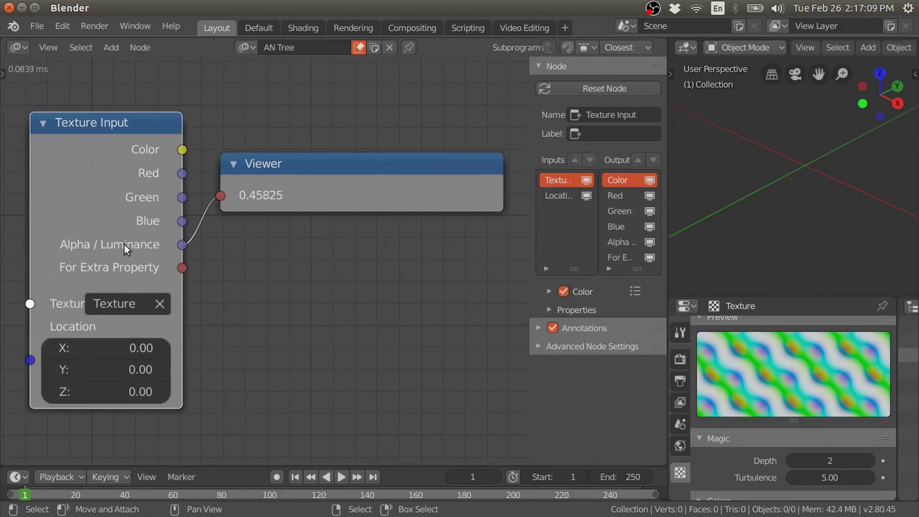
Step: Expand Advanced Node Settings and widen the sidebar to read the alpha-versus-luminance note
{"action": "left_click", "coordinate": [543, 349]}
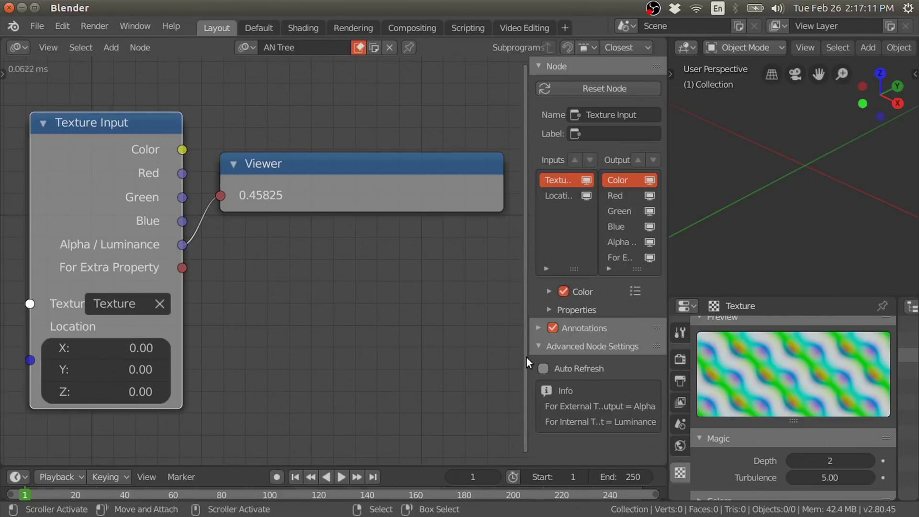
{"action": "left_click_drag", "start_coordinate": [527, 357], "coordinate": [453, 352]}
{"action": "scroll", "coordinate": [352, 340], "scroll_direction": "down", "scroll_amount": 1}
{"action": "scroll", "coordinate": [351, 340], "scroll_direction": "down", "scroll_amount": 1}
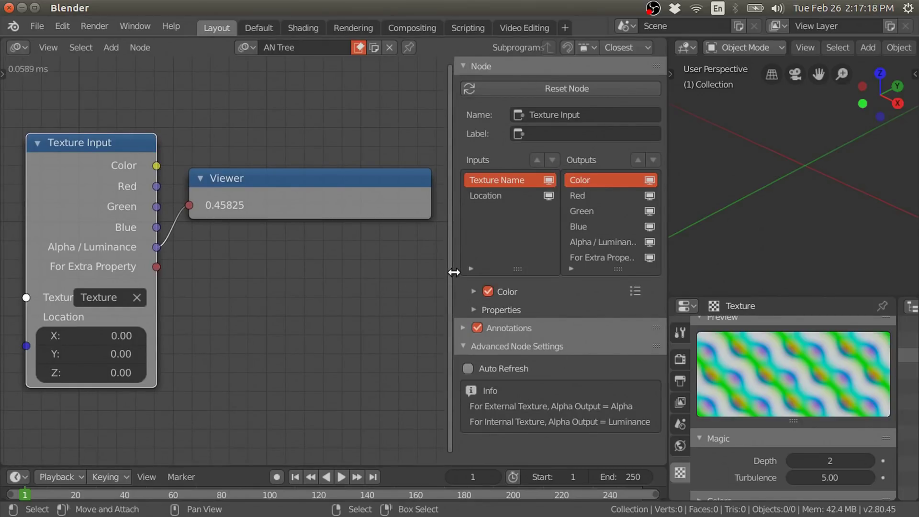
Step: Hide the sidebar and link the For Extra Property output to the Viewer
{"action": "key", "text": "n"}
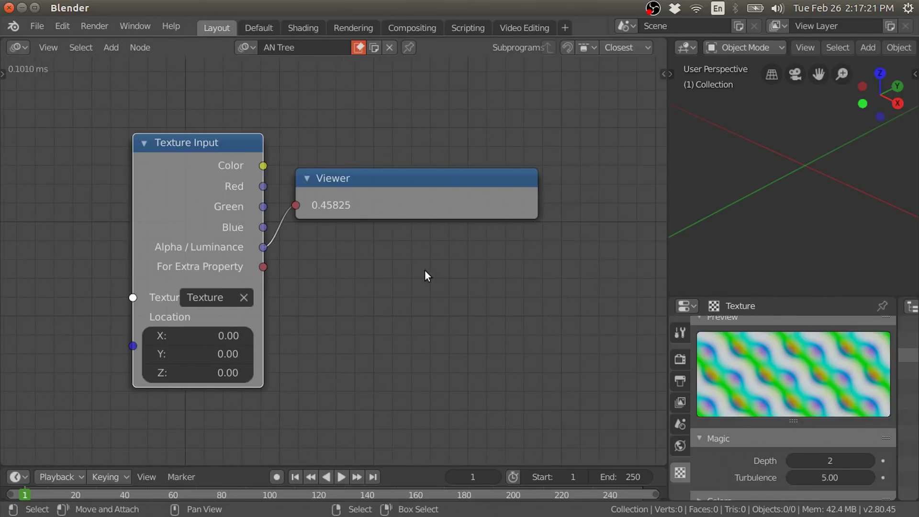
{"action": "scroll", "coordinate": [328, 288], "scroll_direction": "up", "scroll_amount": 1}
{"action": "left_click_drag", "start_coordinate": [244, 268], "coordinate": [286, 190]}
{"action": "scroll", "coordinate": [316, 215], "scroll_direction": "down", "scroll_amount": 1}
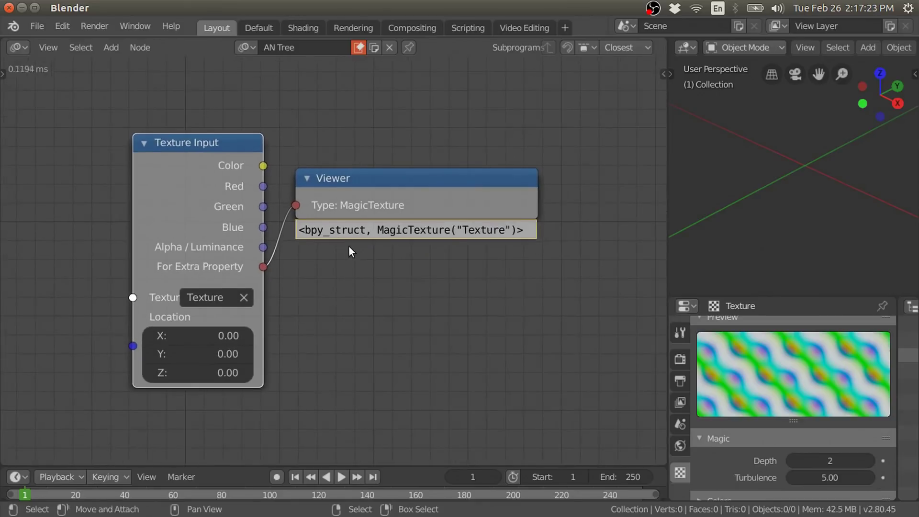
{"action": "left_click_drag", "start_coordinate": [375, 200], "coordinate": [419, 168]}
{"action": "right_click_drag", "start_coordinate": [268, 158], "coordinate": [303, 261], "text": "ctrl"}
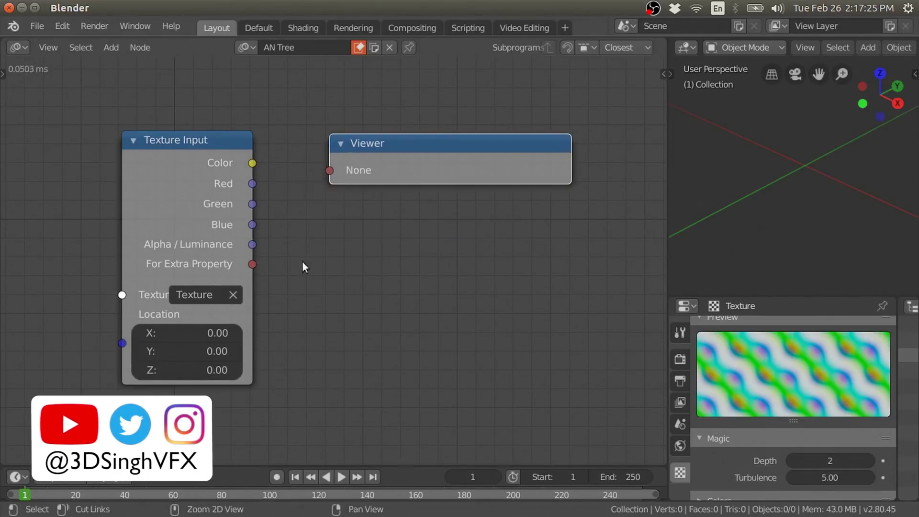
{"action": "scroll", "coordinate": [849, 467], "scroll_direction": "down", "scroll_amount": 2}
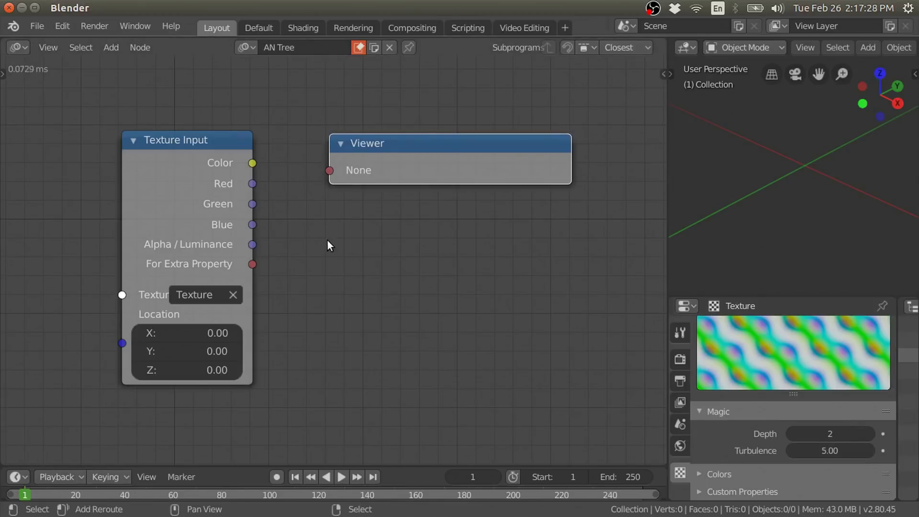
Step: Add an Expression node fed by For Extra Property as x and begin an 'x.' expression
{"action": "key", "text": "shift+a"}
{"action": "left_click", "coordinate": [397, 482]}
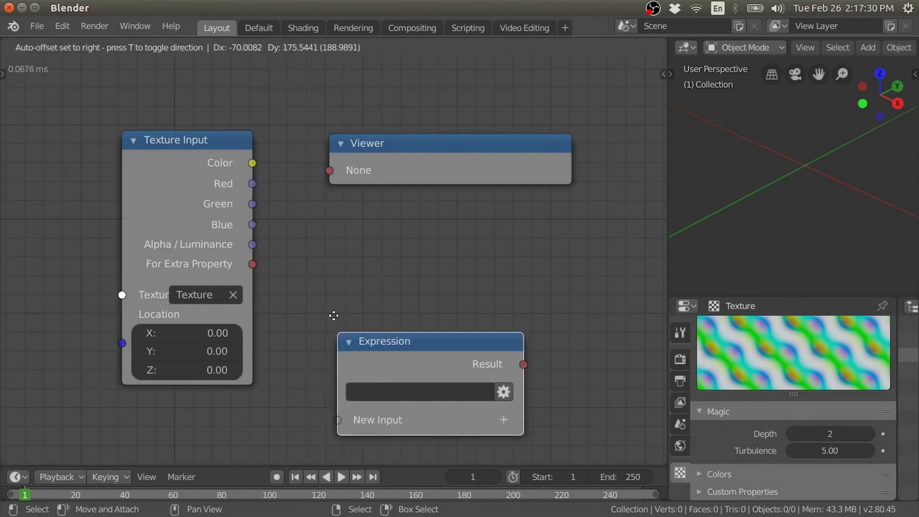
{"action": "left_click", "coordinate": [335, 265]}
{"action": "left_click_drag", "start_coordinate": [252, 263], "coordinate": [306, 342]}
{"action": "left_click", "coordinate": [349, 317]}
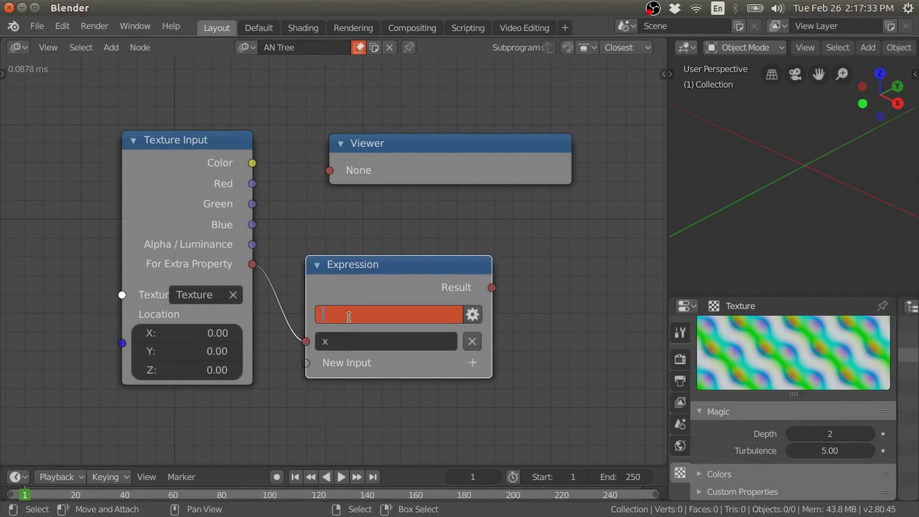
{"action": "type", "text": "x."}
{"action": "key", "text": "Return"}
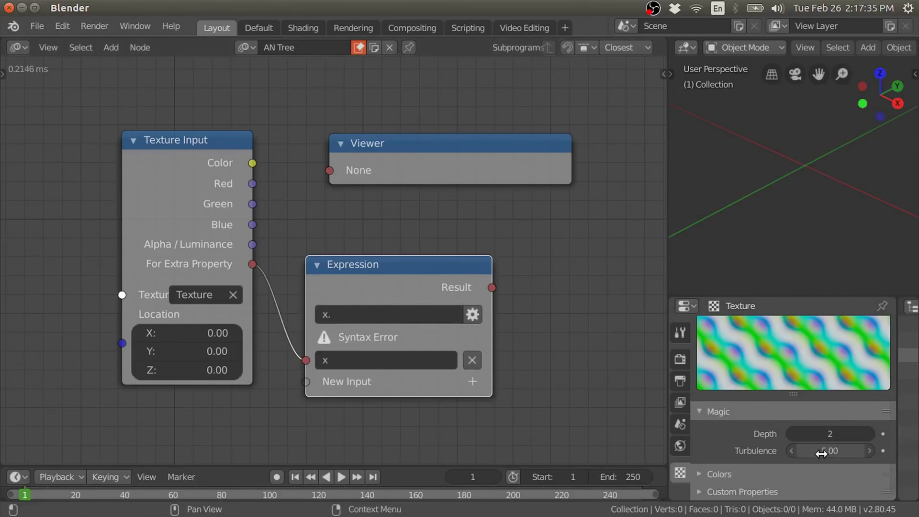
Step: Build an x.turbulence expression from the copied Turbulence data path, setting Turbulence to 6
{"action": "right_click", "coordinate": [821, 451]}
{"action": "left_click", "coordinate": [772, 445]}
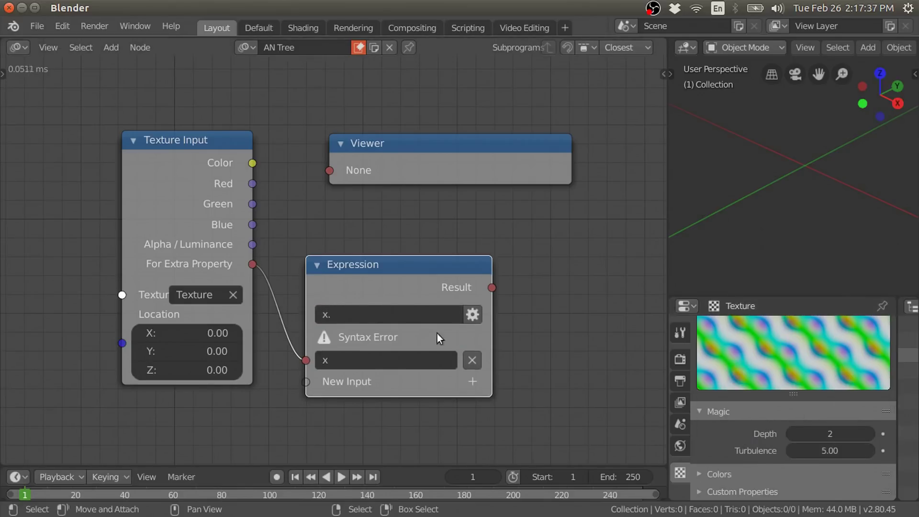
{"action": "left_click", "coordinate": [369, 313]}
{"action": "type", "text": "turbulence = 6"}
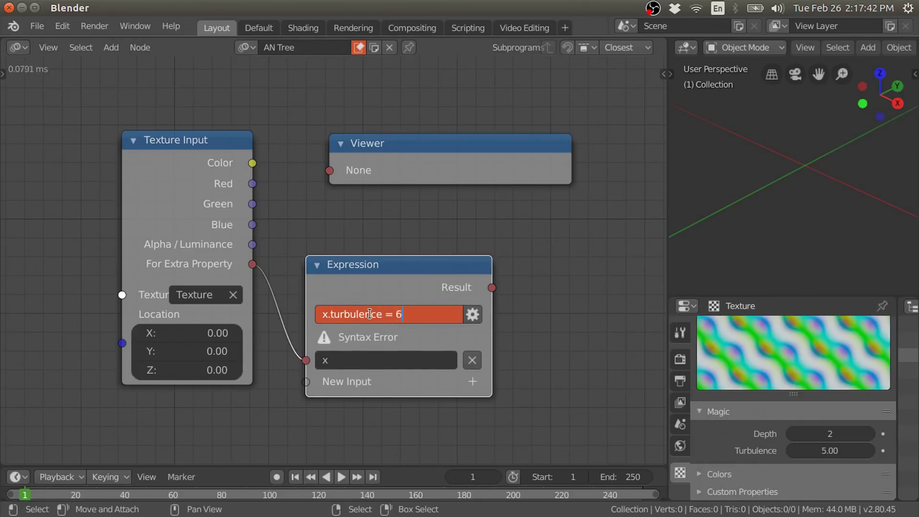
{"action": "key", "text": "Return"}
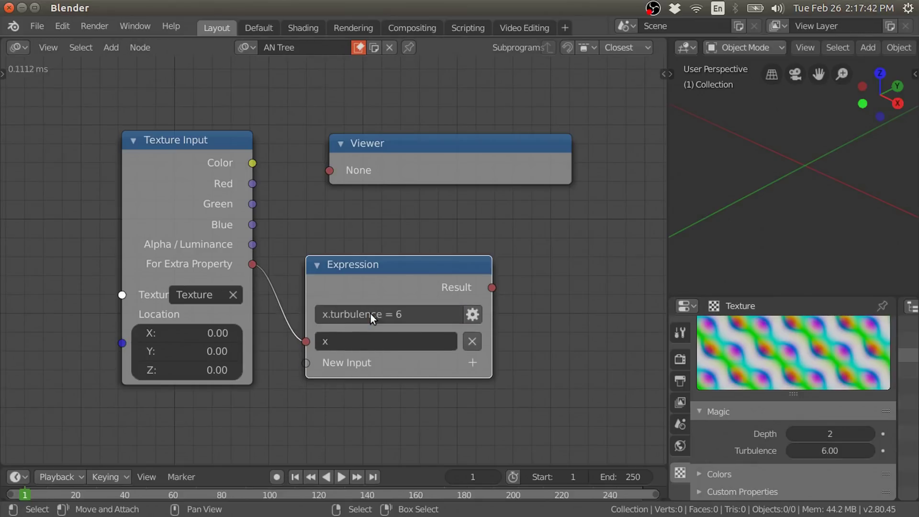
Step: Change the expression's Turbulence value to 1, then to 5
{"action": "left_click", "coordinate": [418, 311]}
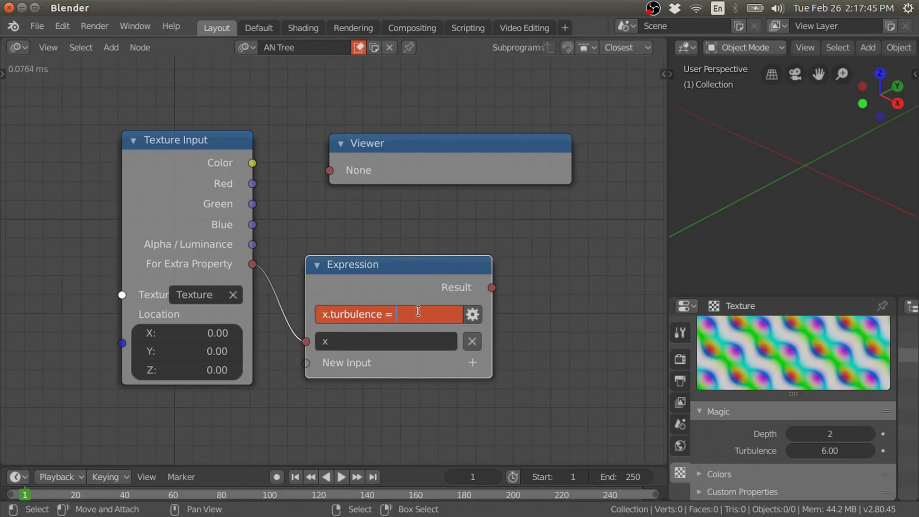
{"action": "type", "text": "1"}
{"action": "key", "text": "Return"}
{"action": "left_click", "coordinate": [419, 311]}
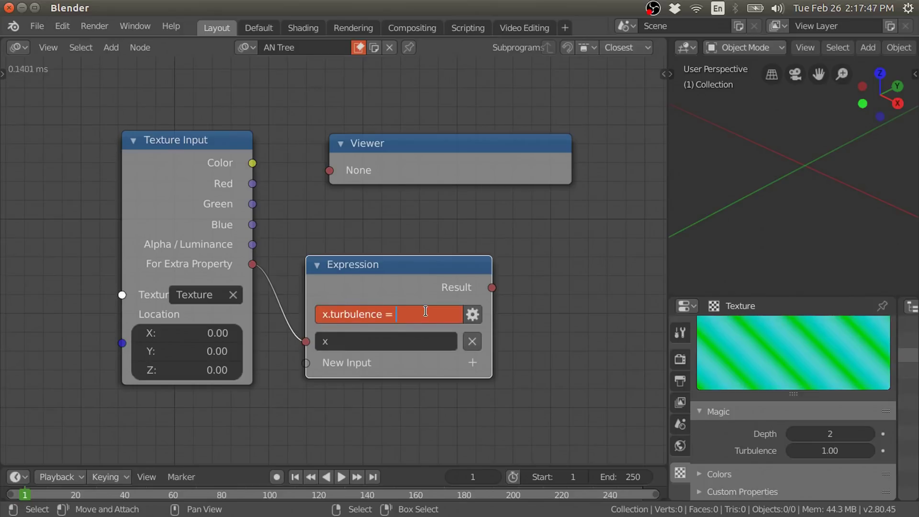
{"action": "type", "text": "5"}
{"action": "key", "text": "Return"}
Step: Delete the Expression node and relink Texture Input's Color output to the Viewer
{"action": "key", "text": "x"}
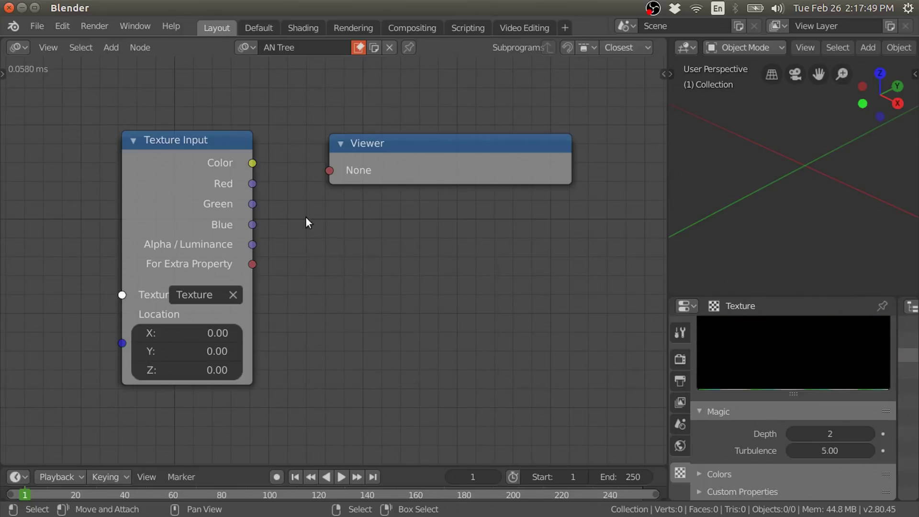
{"action": "middle_click_drag", "start_coordinate": [306, 216], "coordinate": [361, 203]}
{"action": "scroll", "coordinate": [361, 203], "scroll_direction": "down", "scroll_amount": 1}
{"action": "left_click_drag", "start_coordinate": [328, 171], "coordinate": [395, 175]}
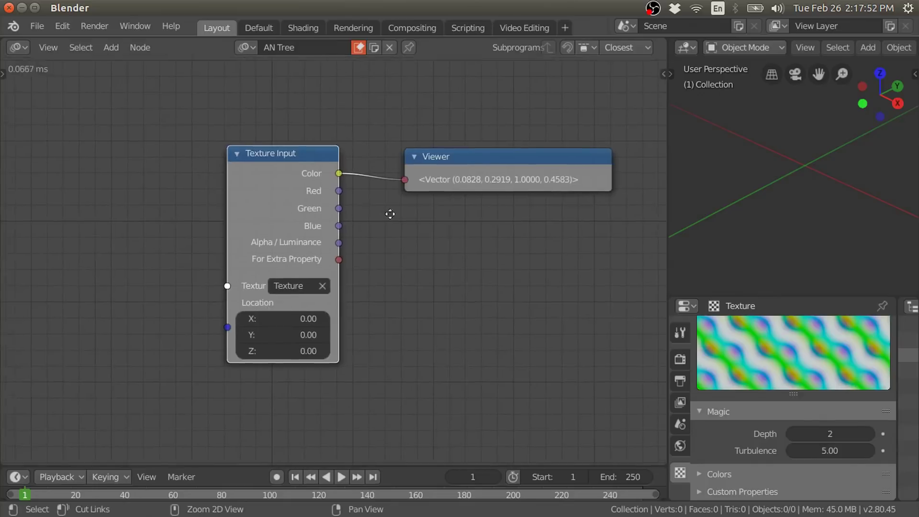
{"action": "middle_click_drag", "start_coordinate": [390, 213], "coordinate": [472, 207]}
Step: Add a Random Vector node in list mode left of Texture Input
{"action": "key", "text": "shift+a"}
{"action": "mouse_move", "coordinate": [111, 116]}
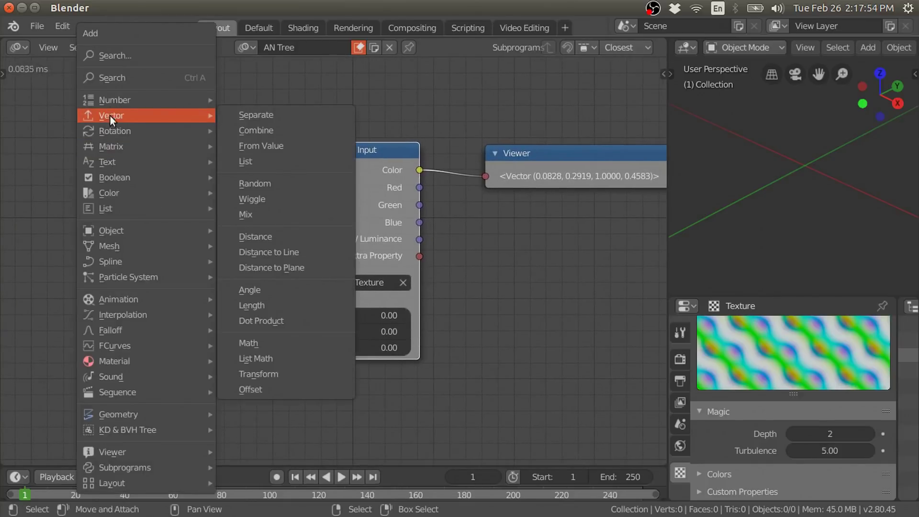
{"action": "left_click", "coordinate": [269, 185]}
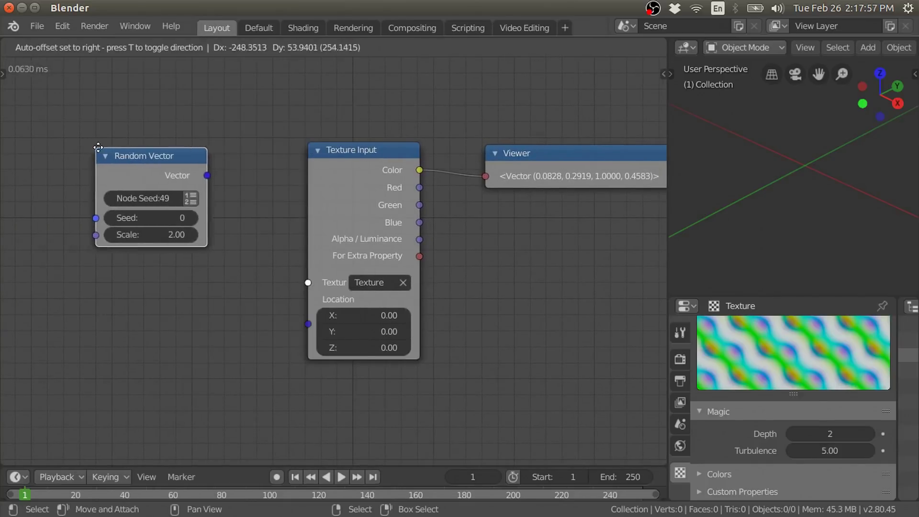
{"action": "left_click", "coordinate": [168, 185]}
{"action": "left_click", "coordinate": [195, 197]}
Step: Draw the random vectors in a 3D Viewer at width 18 and feed them into Texture Input Locations
{"action": "key", "text": "shift+a"}
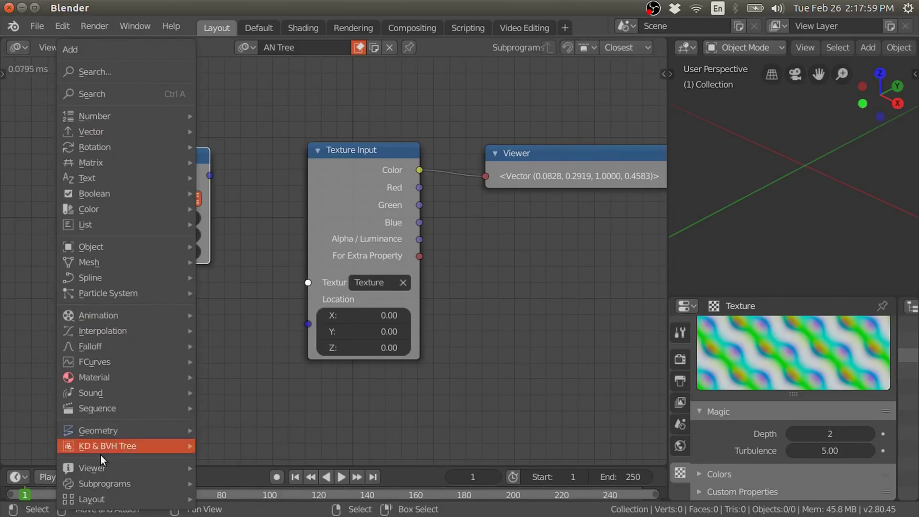
{"action": "left_click", "coordinate": [246, 442]}
{"action": "left_click", "coordinate": [123, 258]}
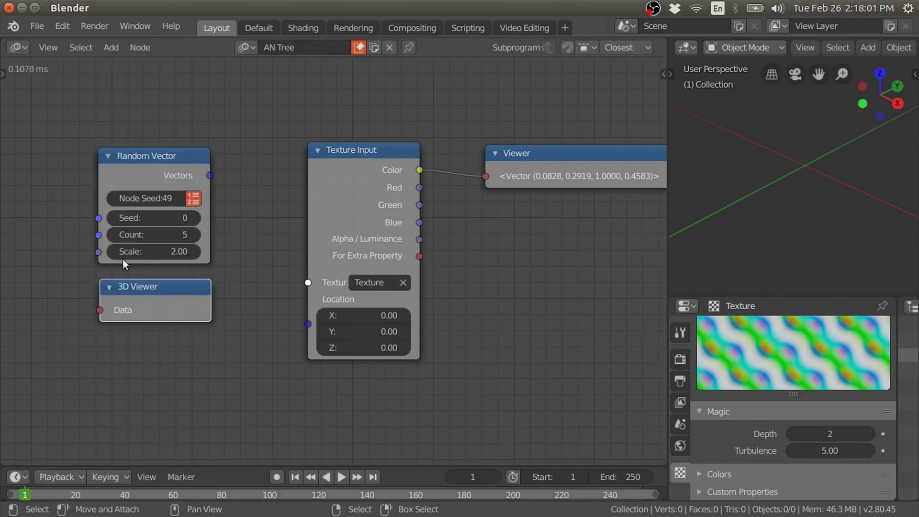
{"action": "left_click_drag", "start_coordinate": [213, 174], "coordinate": [99, 310]}
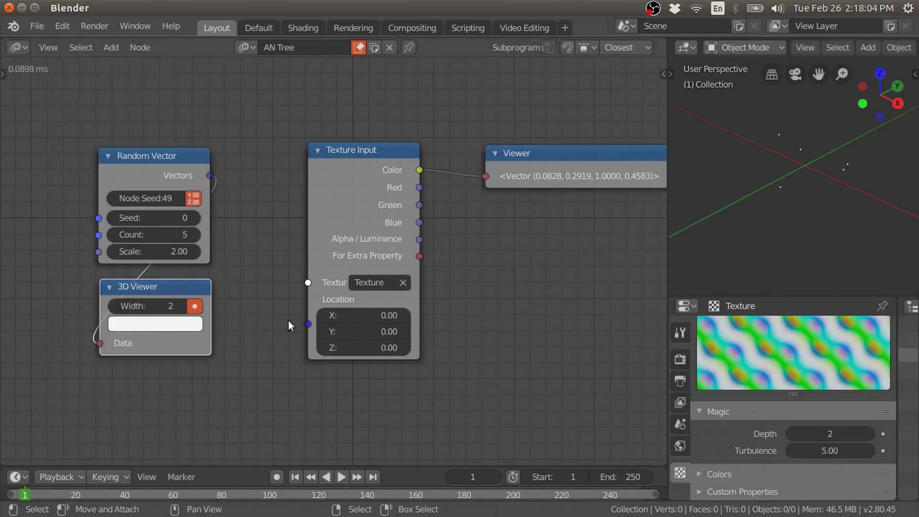
{"action": "left_click_drag", "start_coordinate": [168, 306], "coordinate": [192, 306]}
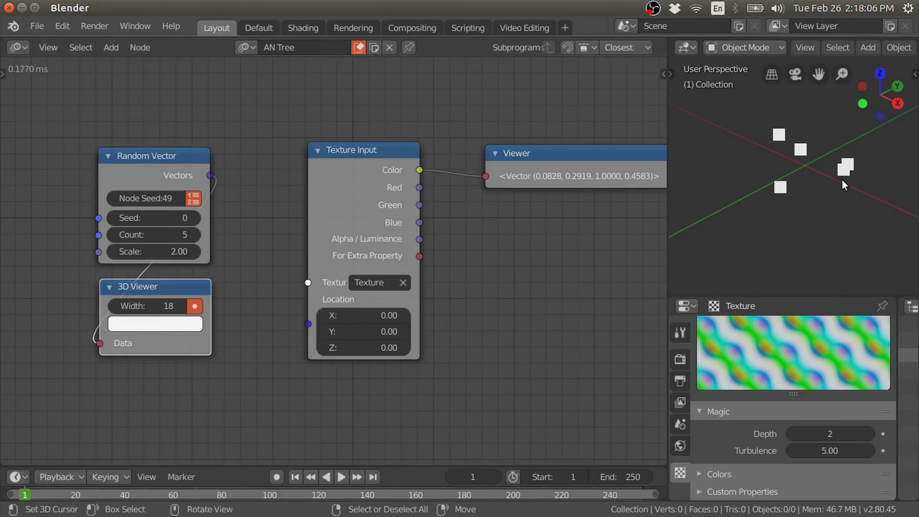
{"action": "key", "text": "KP_7"}
{"action": "left_click_drag", "start_coordinate": [209, 175], "coordinate": [308, 324]}
{"action": "key", "text": "Home"}
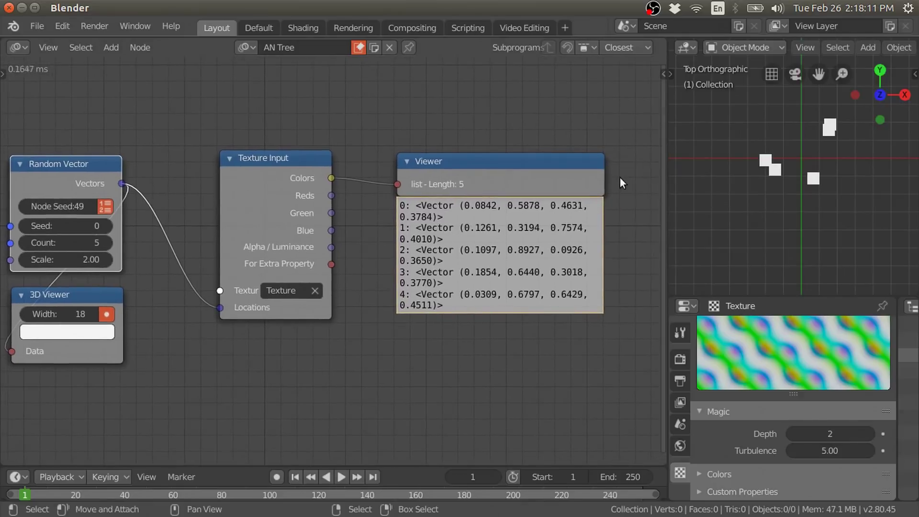
Step: Widen the Viewer to one vector per line and try Random Vector counts of 2000, then 10
{"action": "left_click_drag", "start_coordinate": [602, 174], "coordinate": [667, 174]}
{"action": "left_click_drag", "start_coordinate": [546, 189], "coordinate": [516, 189]}
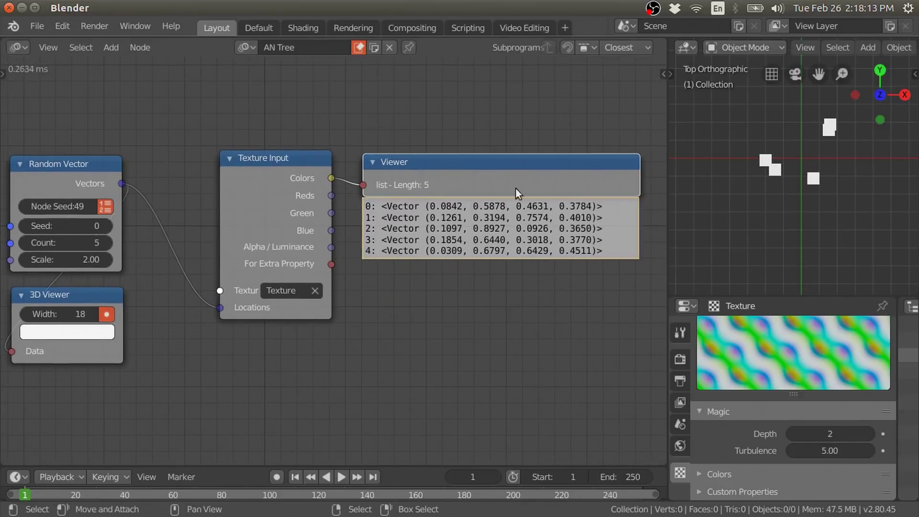
{"action": "left_click_drag", "start_coordinate": [82, 245], "coordinate": [158, 246]}
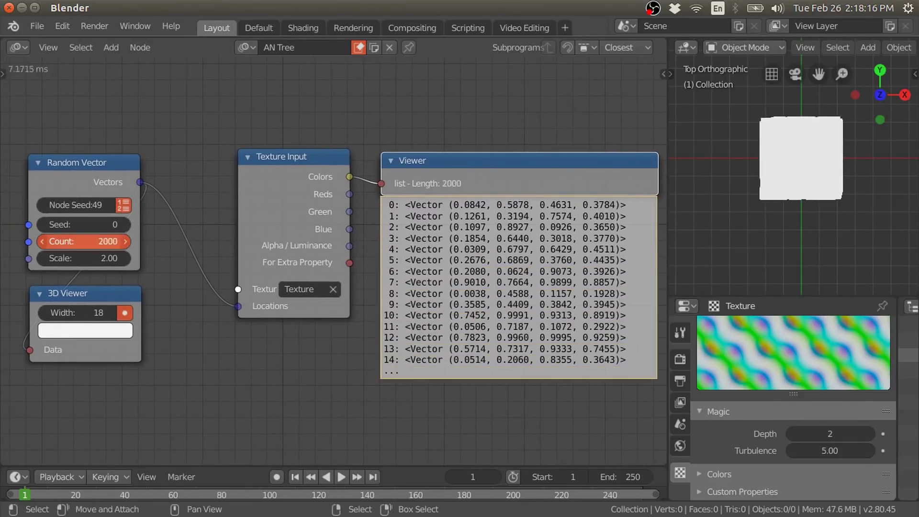
{"action": "mouse_move", "coordinate": [83, 241]}
{"action": "left_mouse_down"}
{"action": "mouse_move", "coordinate": [115, 241]}
{"action": "mouse_move", "coordinate": [97, 241]}
{"action": "left_mouse_up"}
{"action": "left_click", "coordinate": [97, 241]}
{"action": "type", "text": "10"}
{"action": "key", "text": "Return"}
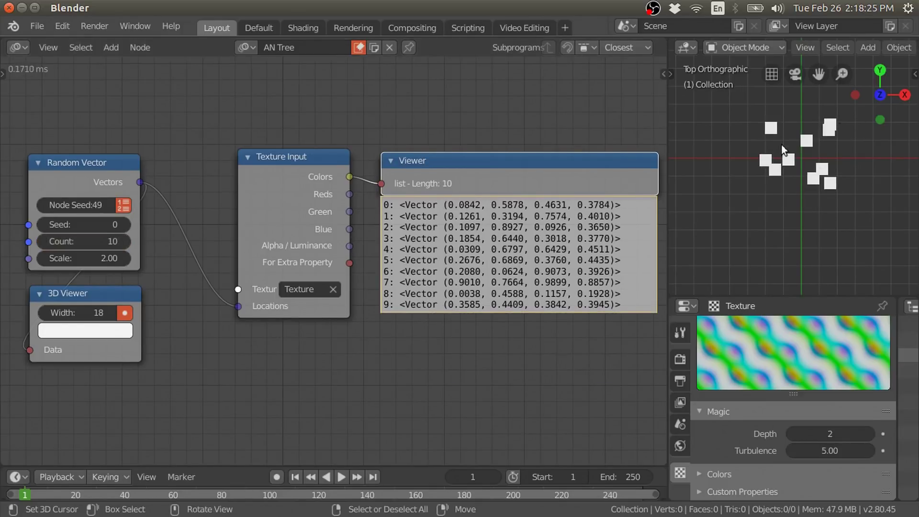
Step: Set Random Vector to Seed 15, Count 25 and Scale 4.13, and tidy the node layout
{"action": "left_click_drag", "start_coordinate": [120, 226], "coordinate": [144, 225]}
{"action": "mouse_move", "coordinate": [110, 258]}
{"action": "left_mouse_down"}
{"action": "mouse_move", "coordinate": [158, 258]}
{"action": "mouse_move", "coordinate": [95, 258]}
{"action": "mouse_move", "coordinate": [71, 242]}
{"action": "mouse_move", "coordinate": [366, 248]}
{"action": "left_mouse_up"}
{"action": "left_click_drag", "start_coordinate": [289, 208], "coordinate": [252, 212]}
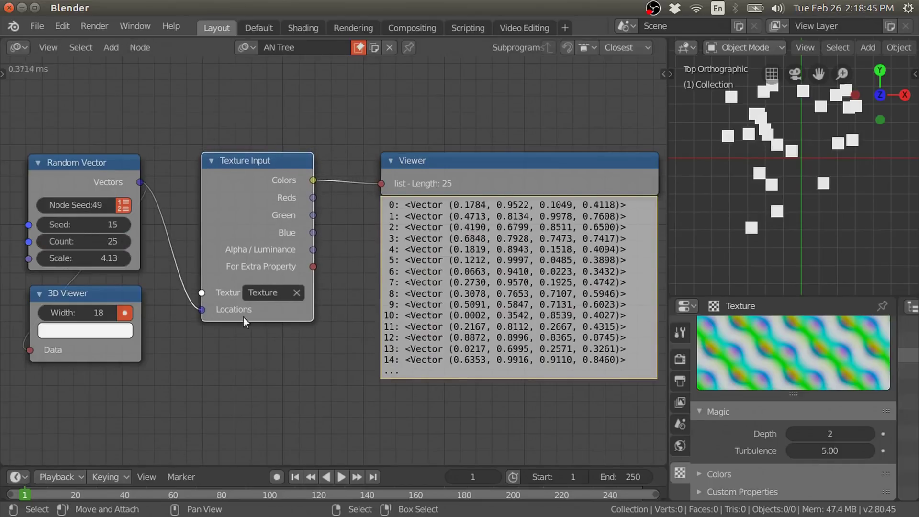
{"action": "middle_click_drag", "start_coordinate": [304, 335], "coordinate": [313, 325]}
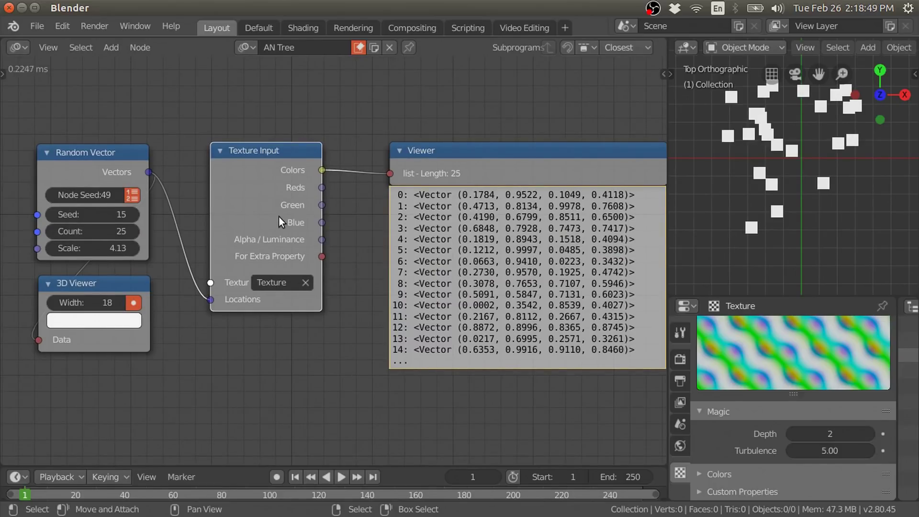
Step: Reopen the Texture Input node settings and the texture Type list, still on Magic
{"action": "key", "text": "n"}
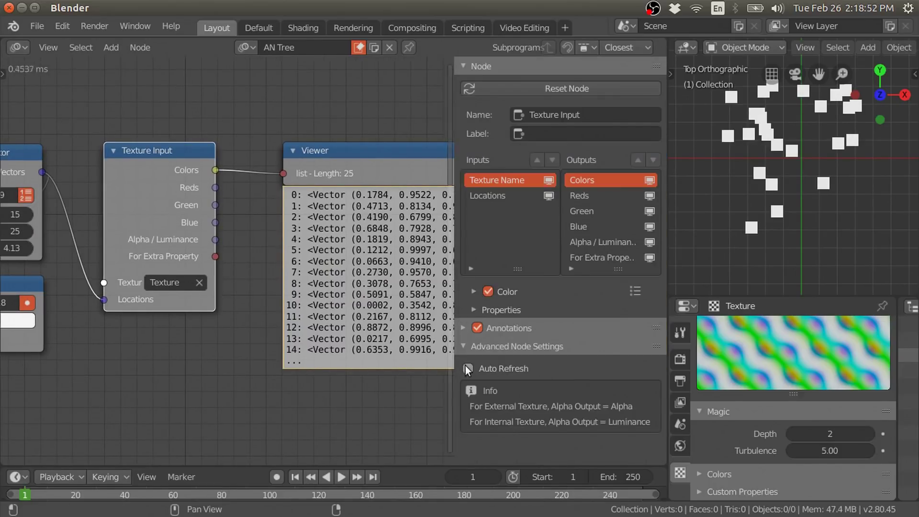
{"action": "scroll", "coordinate": [786, 436], "scroll_direction": "up", "scroll_amount": 5}
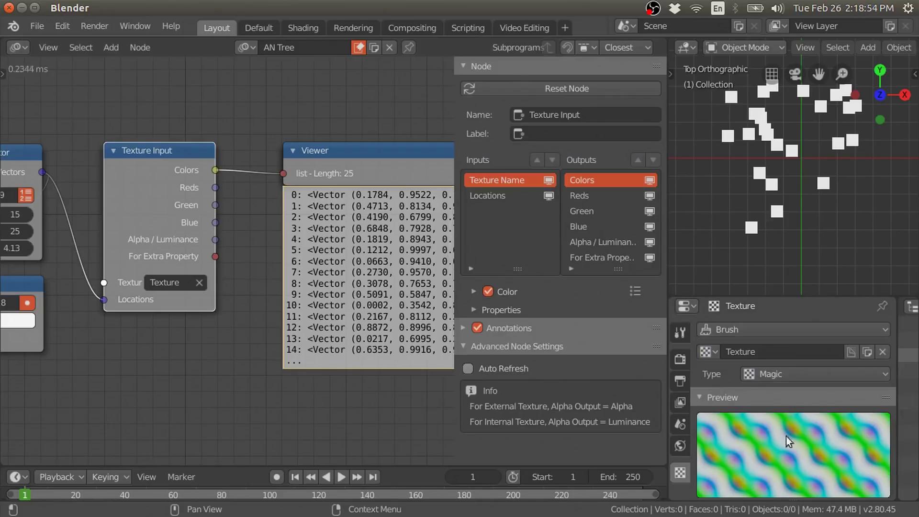
{"action": "left_click", "coordinate": [782, 374]}
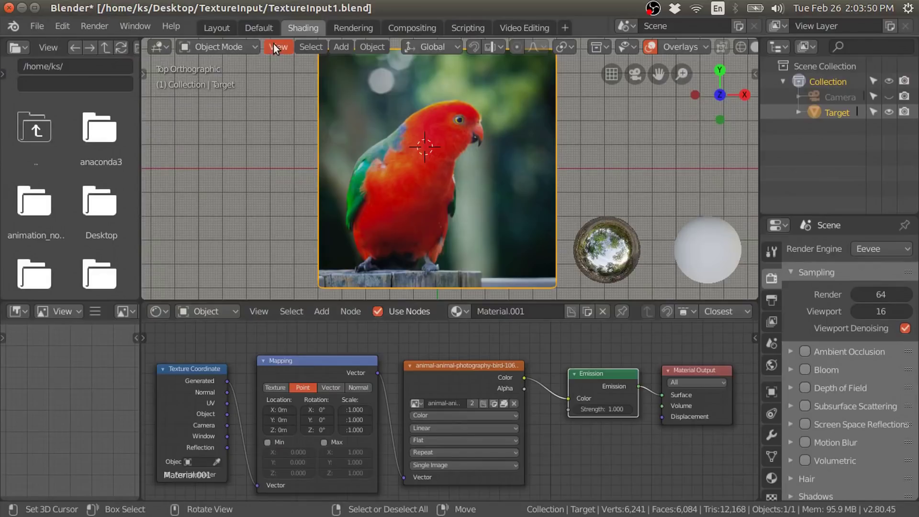
Step: Set the Texture Mapping Compose Matrix Scale X/Y/Z to 0.07 and orbit to view the displaced grid
{"action": "left_click", "coordinate": [216, 28]}
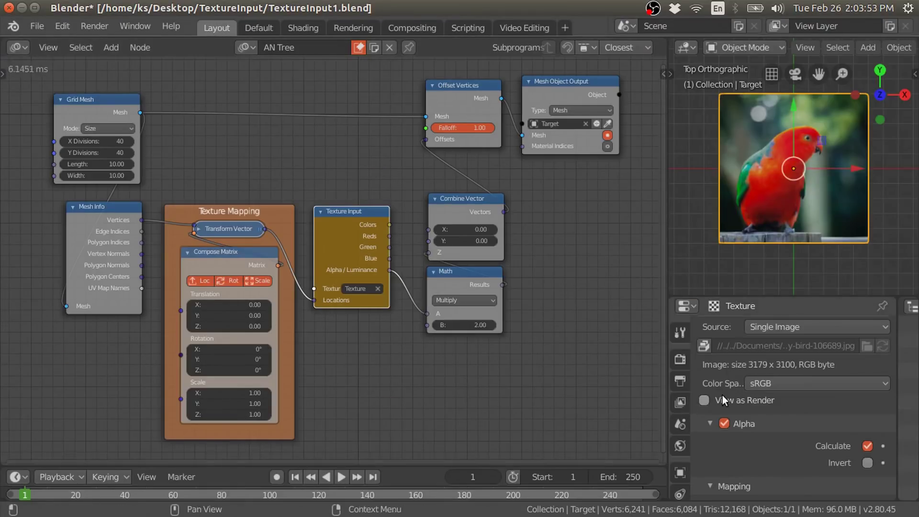
{"action": "scroll", "coordinate": [739, 399], "scroll_direction": "up", "scroll_amount": 3}
{"action": "scroll", "coordinate": [769, 419], "scroll_direction": "down", "scroll_amount": 10}
{"action": "scroll", "coordinate": [769, 420], "scroll_direction": "down", "scroll_amount": 7}
{"action": "scroll", "coordinate": [774, 407], "scroll_direction": "down", "scroll_amount": 3}
{"action": "scroll", "coordinate": [774, 407], "scroll_direction": "up", "scroll_amount": 2}
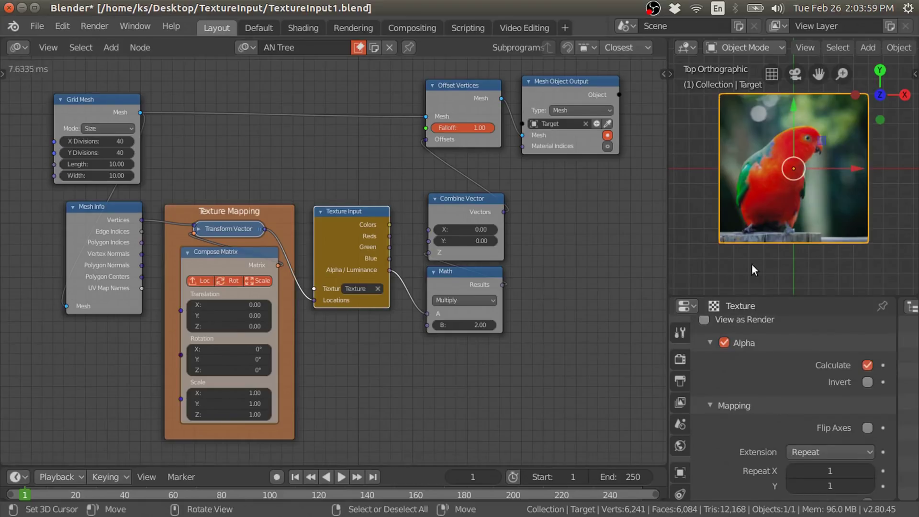
{"action": "left_click_drag", "start_coordinate": [232, 221], "coordinate": [228, 219]}
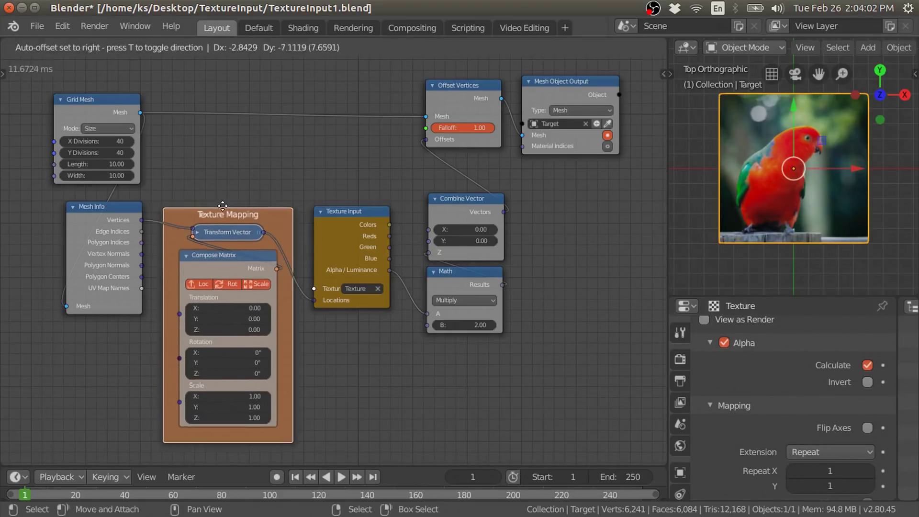
{"action": "scroll", "coordinate": [470, 220], "scroll_direction": "up", "scroll_amount": 1}
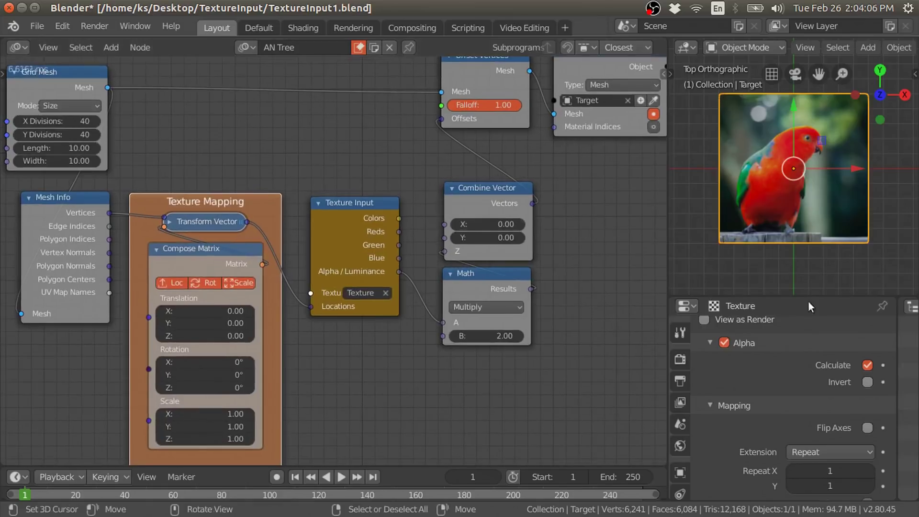
{"action": "mouse_move", "coordinate": [840, 280]}
{"action": "middle_mouse_down"}
{"action": "mouse_move", "coordinate": [813, 177]}
{"action": "mouse_move", "coordinate": [835, 165]}
{"action": "mouse_move", "coordinate": [803, 198]}
{"action": "middle_mouse_up"}
{"action": "mouse_move", "coordinate": [206, 438]}
{"action": "left_mouse_down"}
{"action": "mouse_move", "coordinate": [206, 414]}
{"action": "mouse_move", "coordinate": [191, 414]}
{"action": "left_mouse_up"}
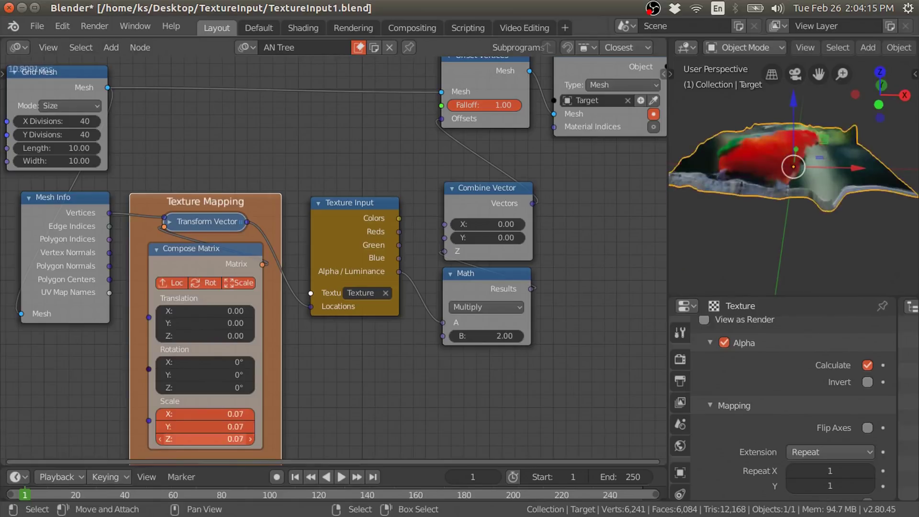
Step: Set the Compose Matrix mapping scale to 0.19 and view the mesh from above
{"action": "left_click", "coordinate": [210, 431]}
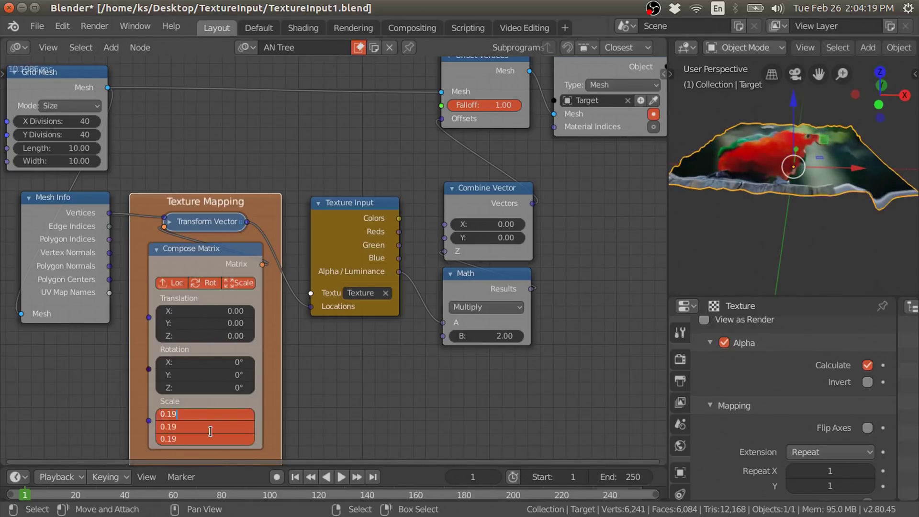
{"action": "key", "text": "Return"}
{"action": "mouse_move", "coordinate": [747, 258]}
{"action": "middle_mouse_down"}
{"action": "mouse_move", "coordinate": [799, 270]}
{"action": "mouse_move", "coordinate": [852, 256]}
{"action": "middle_mouse_up"}
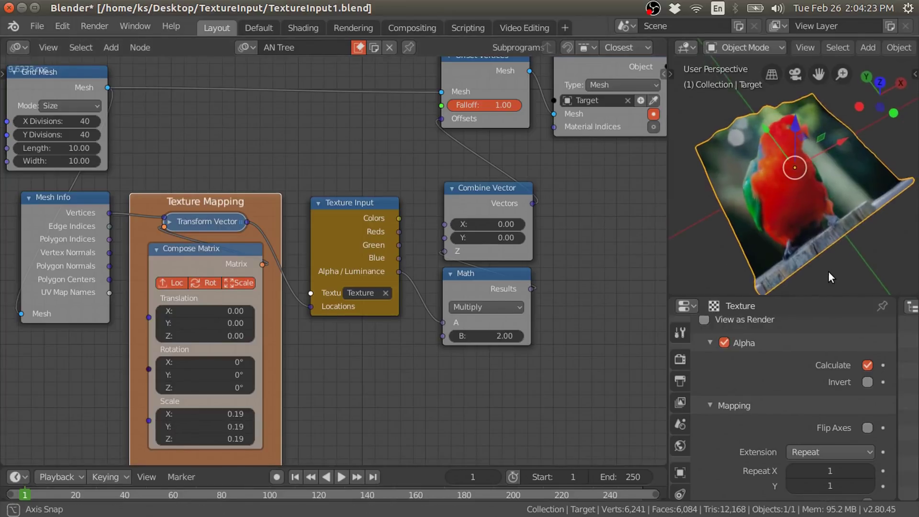
{"action": "left_click", "coordinate": [854, 254]}
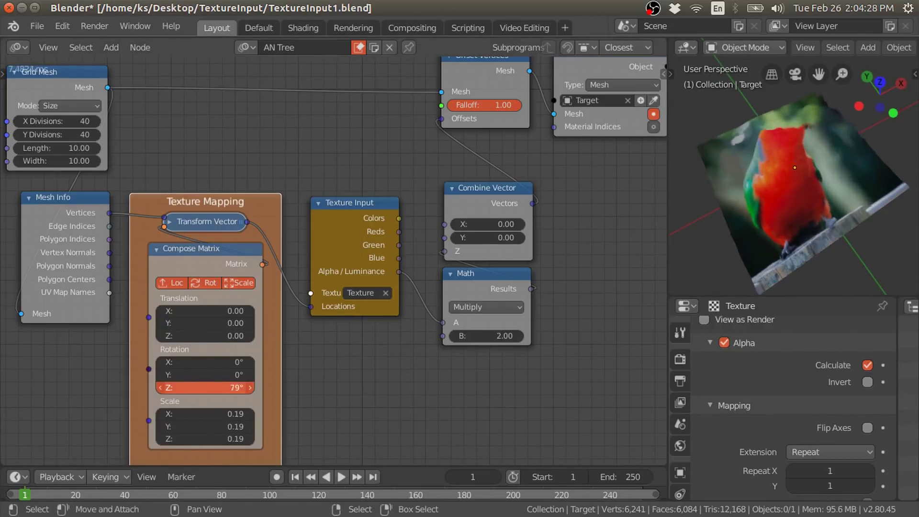
Step: Try Z rotation and X/Y translation offsets on the bird texture, resetting translations to 0
{"action": "mouse_move", "coordinate": [207, 387]}
{"action": "left_mouse_down"}
{"action": "mouse_move", "coordinate": [225, 387]}
{"action": "mouse_move", "coordinate": [220, 380]}
{"action": "left_mouse_up"}
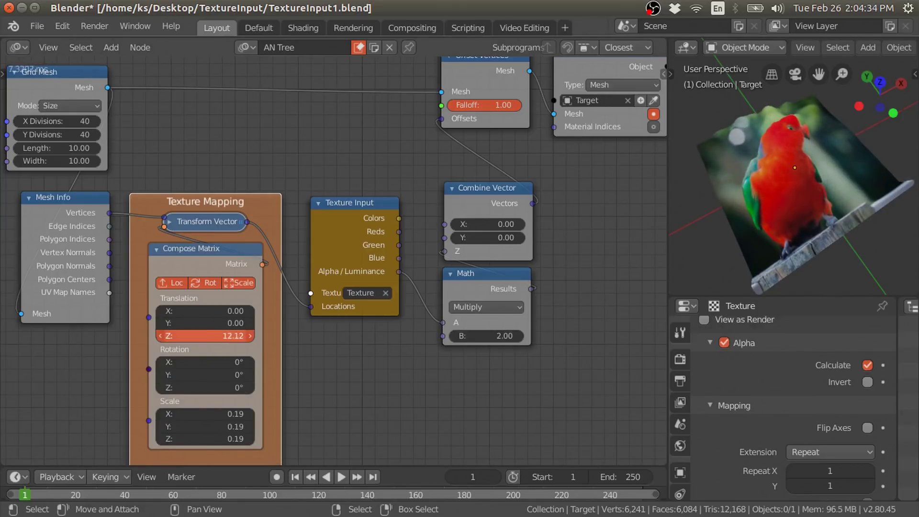
{"action": "mouse_move", "coordinate": [204, 326]}
{"action": "left_mouse_down"}
{"action": "mouse_move", "coordinate": [240, 324]}
{"action": "mouse_move", "coordinate": [234, 311]}
{"action": "mouse_move", "coordinate": [242, 311]}
{"action": "left_mouse_up"}
{"action": "type", "text": "0"}
{"action": "key", "text": "Return"}
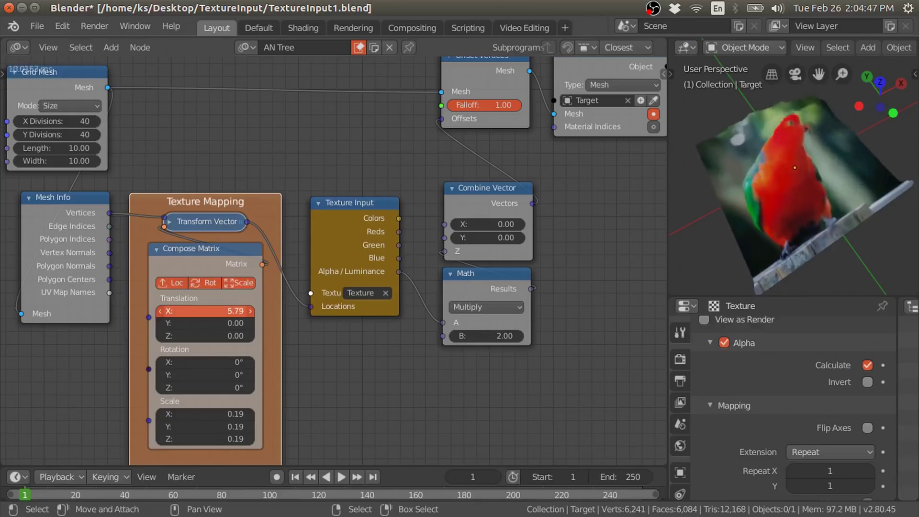
{"action": "left_click_drag", "start_coordinate": [206, 311], "coordinate": [196, 308]}
{"action": "type", "text": "0"}
{"action": "key", "text": "Return"}
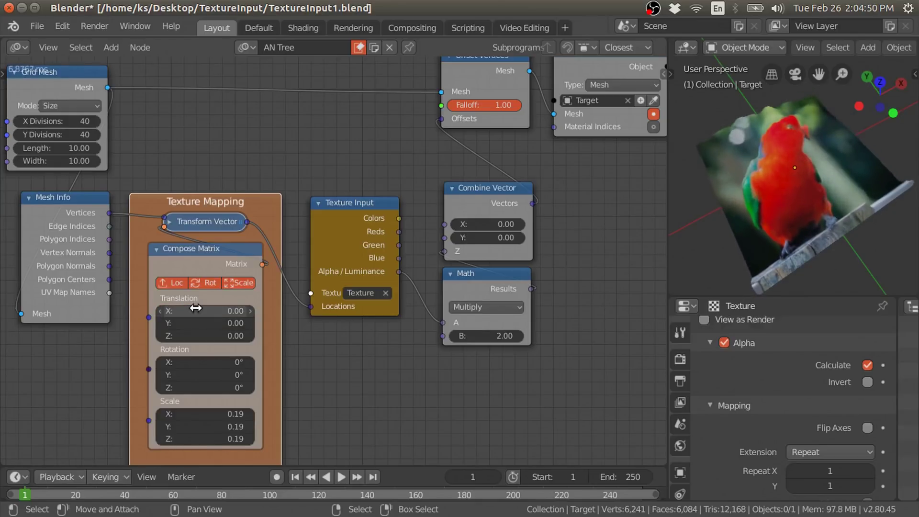
{"action": "middle_click_drag", "start_coordinate": [320, 343], "coordinate": [341, 229]}
Step: Toggle the Texture Input alpha calculation option and compare the displaced bird surface
{"action": "scroll", "coordinate": [684, 440], "scroll_direction": "down", "scroll_amount": 5}
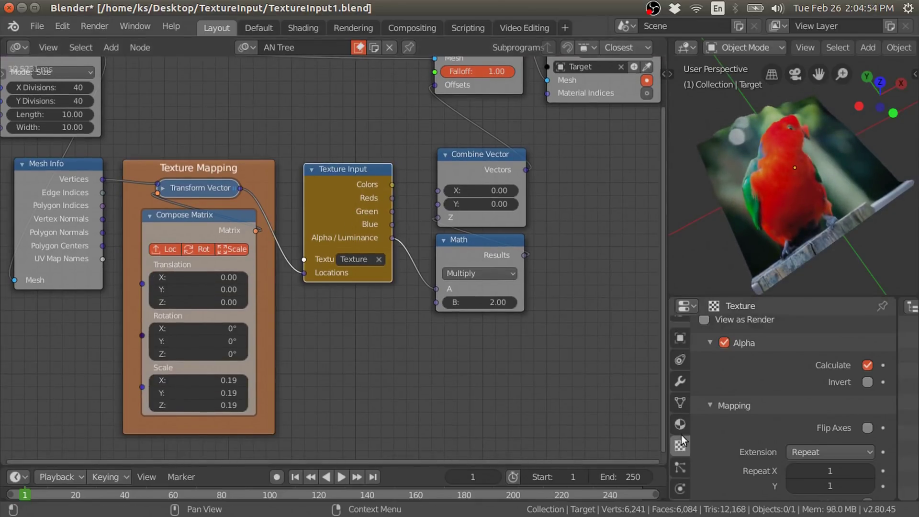
{"action": "scroll", "coordinate": [806, 409], "scroll_direction": "up", "scroll_amount": 4}
{"action": "left_click", "coordinate": [867, 446]}
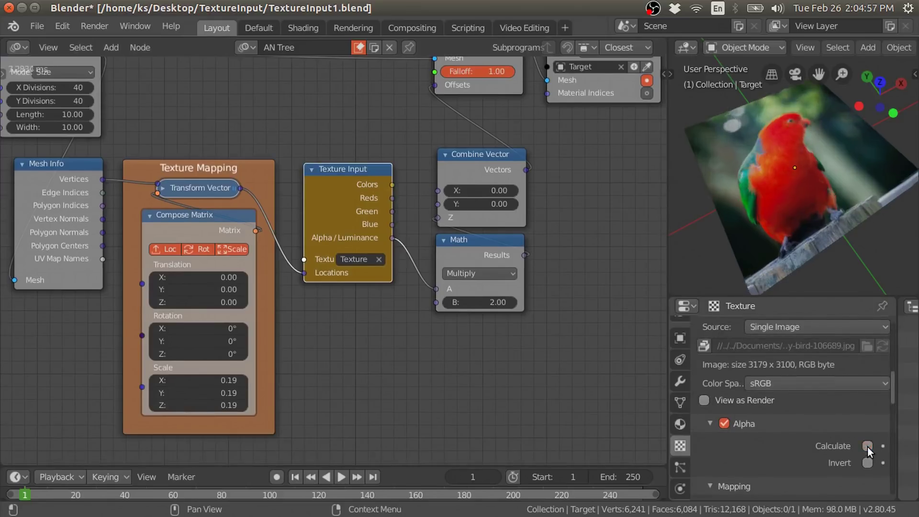
{"action": "scroll", "coordinate": [862, 435], "scroll_direction": "down", "scroll_amount": 4}
{"action": "scroll", "coordinate": [833, 426], "scroll_direction": "down", "scroll_amount": 5}
{"action": "scroll", "coordinate": [843, 383], "scroll_direction": "down", "scroll_amount": 4}
{"action": "scroll", "coordinate": [833, 398], "scroll_direction": "up", "scroll_amount": 3}
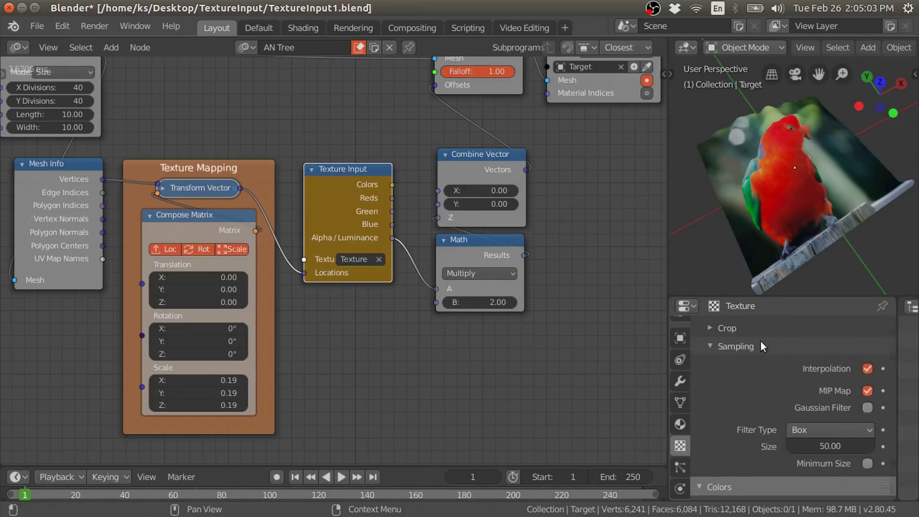
{"action": "scroll", "coordinate": [567, 300], "scroll_direction": "up", "scroll_amount": 2}
{"action": "mouse_move", "coordinate": [868, 252]}
{"action": "middle_mouse_down"}
{"action": "mouse_move", "coordinate": [835, 245]}
{"action": "mouse_move", "coordinate": [818, 222]}
{"action": "mouse_move", "coordinate": [875, 231]}
{"action": "mouse_move", "coordinate": [739, 208]}
{"action": "middle_mouse_up"}
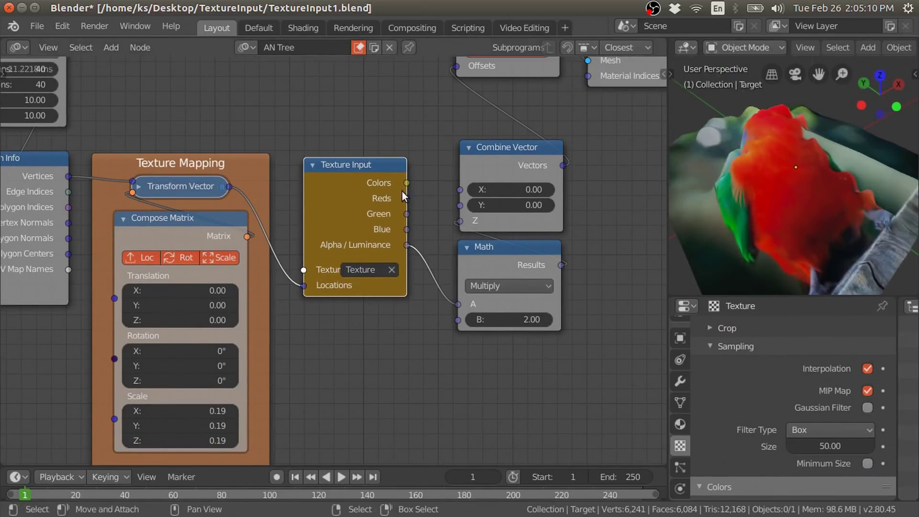
Step: Test Reds, Green and Blue channels as displacement, then relink Alpha/Luminance to Math
{"action": "left_click_drag", "start_coordinate": [456, 301], "coordinate": [458, 304]}
{"action": "mouse_move", "coordinate": [814, 215]}
{"action": "middle_mouse_down"}
{"action": "mouse_move", "coordinate": [888, 243]}
{"action": "mouse_move", "coordinate": [856, 269]}
{"action": "mouse_move", "coordinate": [814, 258]}
{"action": "middle_mouse_up"}
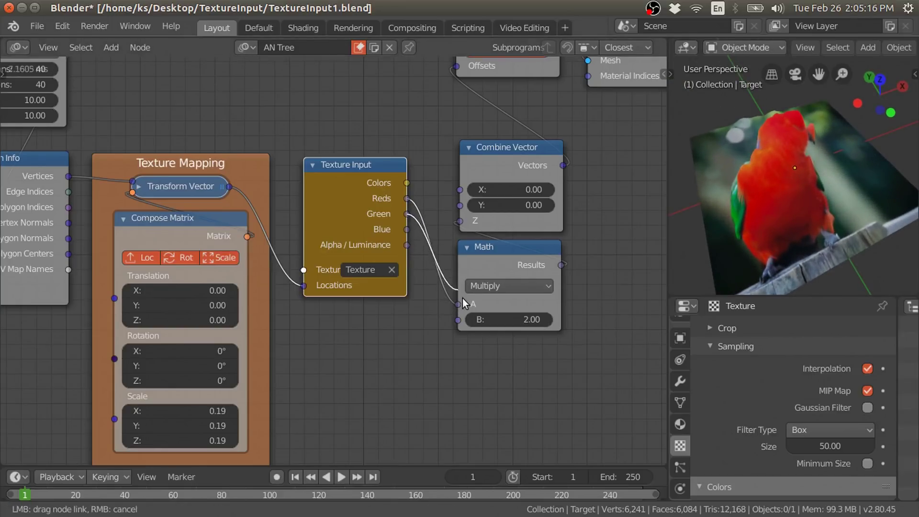
{"action": "mouse_move", "coordinate": [694, 273]}
{"action": "middle_mouse_down"}
{"action": "mouse_move", "coordinate": [826, 217]}
{"action": "mouse_move", "coordinate": [680, 223]}
{"action": "middle_mouse_up"}
{"action": "left_click_drag", "start_coordinate": [461, 302], "coordinate": [459, 304]}
{"action": "mouse_move", "coordinate": [874, 254]}
{"action": "middle_mouse_down"}
{"action": "mouse_move", "coordinate": [776, 228]}
{"action": "mouse_move", "coordinate": [680, 239]}
{"action": "middle_mouse_up"}
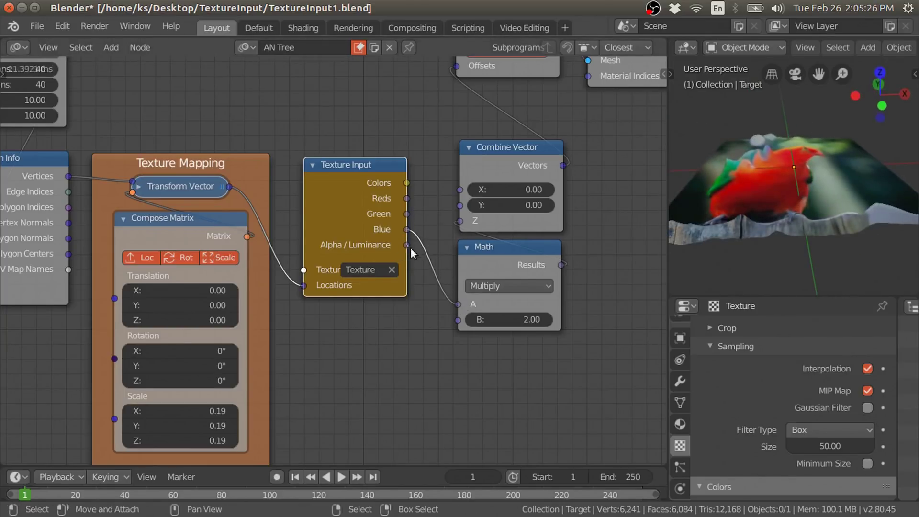
{"action": "left_click_drag", "start_coordinate": [462, 307], "coordinate": [459, 305]}
{"action": "mouse_move", "coordinate": [766, 229]}
{"action": "middle_mouse_down"}
{"action": "mouse_move", "coordinate": [820, 225]}
{"action": "mouse_move", "coordinate": [826, 288]}
{"action": "mouse_move", "coordinate": [849, 245]}
{"action": "middle_mouse_up"}
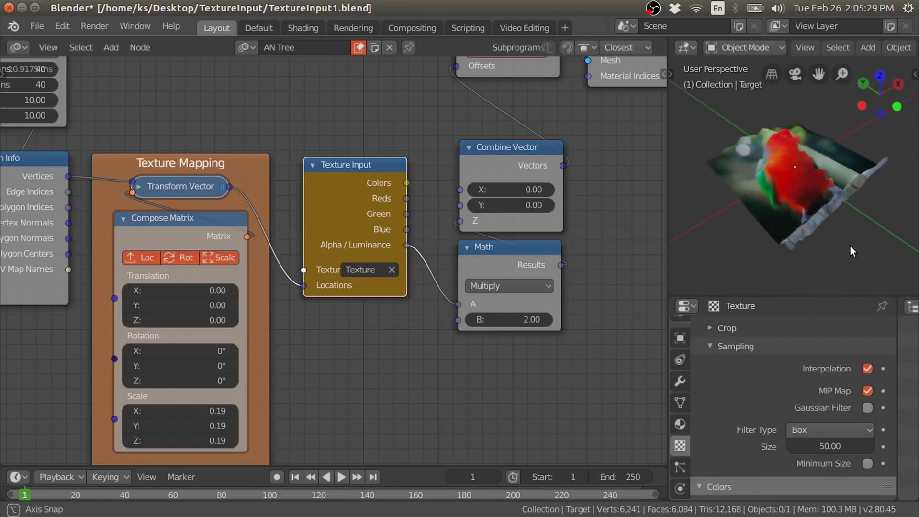
Step: Set the Offset Vertices falloff to 0 so the mesh lies flat
{"action": "scroll", "coordinate": [550, 156], "scroll_direction": "down", "scroll_amount": 1}
{"action": "middle_click_drag", "start_coordinate": [550, 155], "coordinate": [530, 205]}
{"action": "mouse_move", "coordinate": [489, 152]}
{"action": "left_mouse_down"}
{"action": "mouse_move", "coordinate": [450, 152]}
{"action": "mouse_move", "coordinate": [472, 151]}
{"action": "left_mouse_up"}
Step: Add a sphere Empty to the scene and scale it up
{"action": "key", "text": "shift+a"}
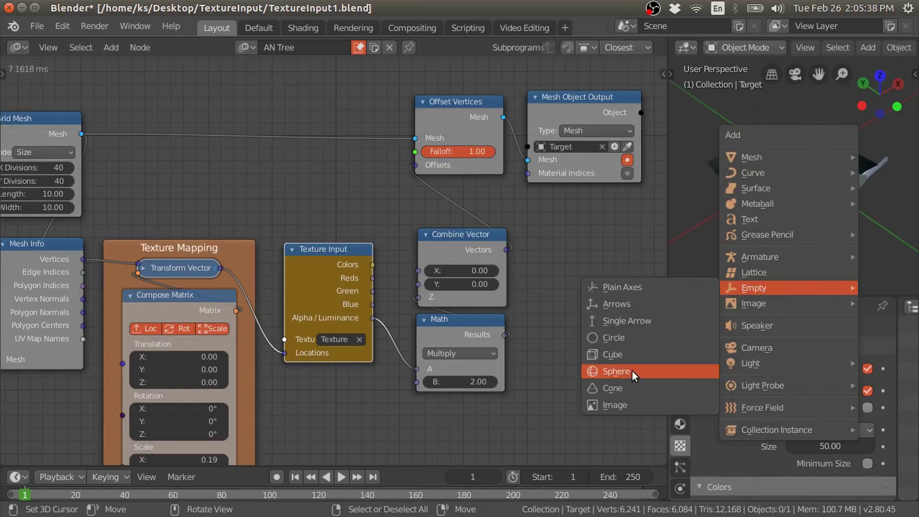
{"action": "left_click", "coordinate": [631, 369]}
{"action": "key", "text": "s"}
{"action": "left_click", "coordinate": [811, 102]}
Step: Link a new Object Controller Falloff node into Offset Vertices Falloff and maximize the 3D view
{"action": "key", "text": "shift+a"}
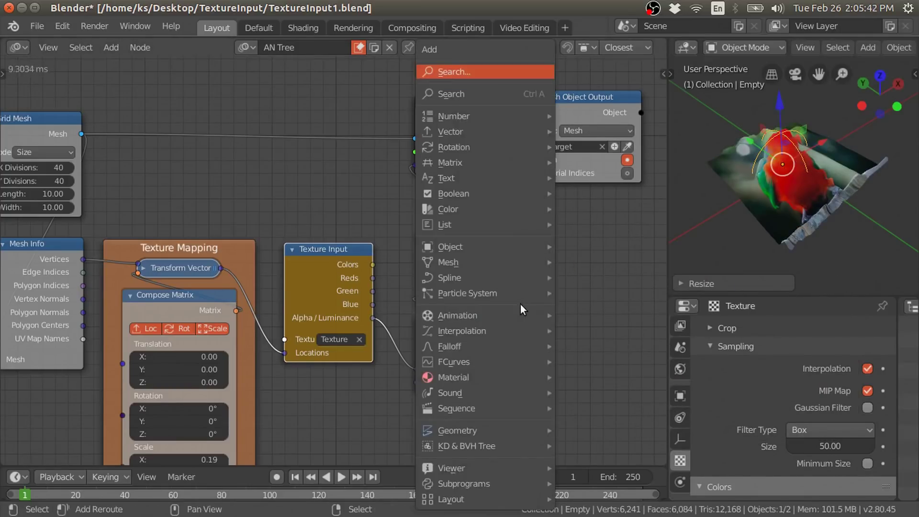
{"action": "mouse_move", "coordinate": [450, 346]}
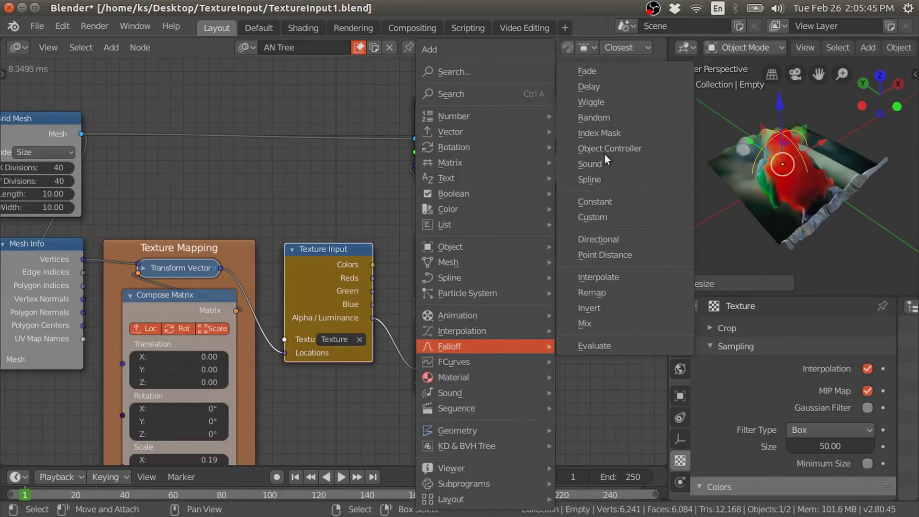
{"action": "left_click", "coordinate": [605, 149]}
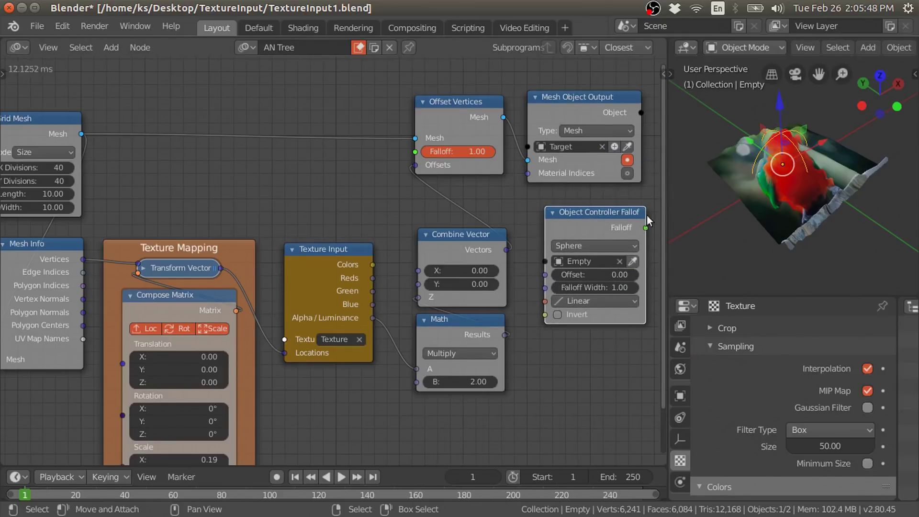
{"action": "left_click_drag", "start_coordinate": [415, 156], "coordinate": [415, 152]}
{"action": "left_click_drag", "start_coordinate": [596, 212], "coordinate": [328, 101]}
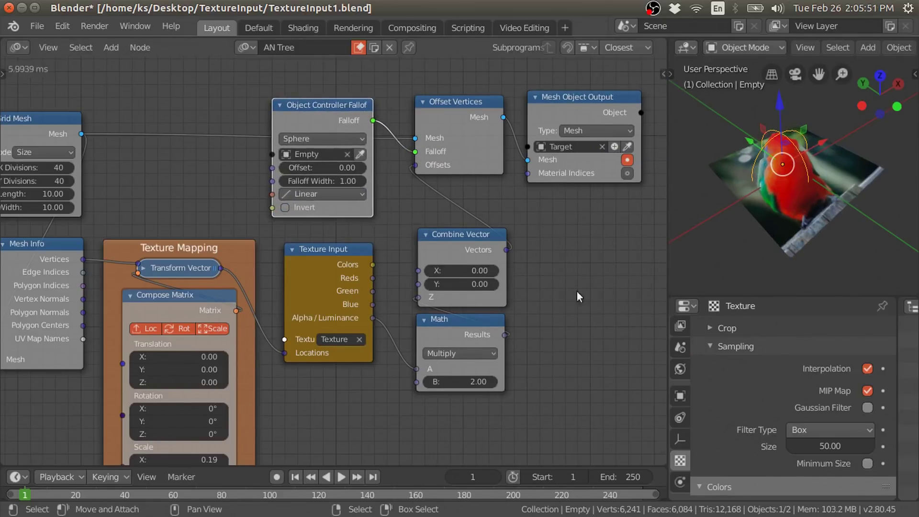
{"action": "key", "text": "ctrl+space"}
{"action": "mouse_move", "coordinate": [817, 236]}
{"action": "middle_mouse_down"}
{"action": "mouse_move", "coordinate": [780, 270]}
{"action": "mouse_move", "coordinate": [569, 245]}
{"action": "middle_mouse_up"}
{"action": "key", "text": "g"}
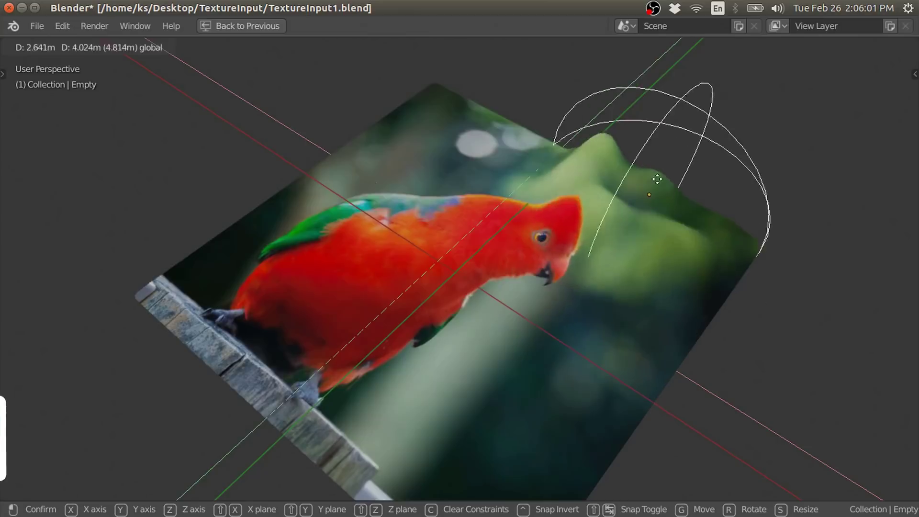
Step: Place the sphere Empty over the bird's head, shrink it to about 0.96, and restore the layout
{"action": "left_click", "coordinate": [573, 251]}
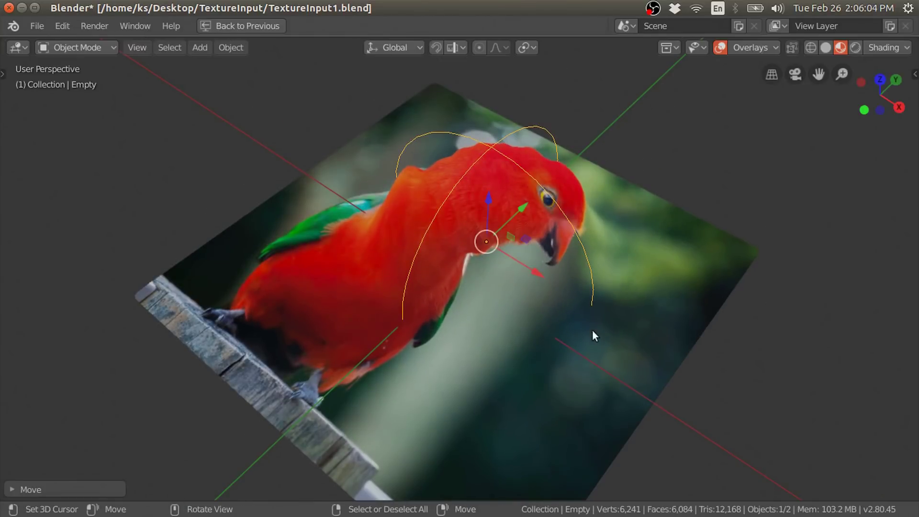
{"action": "key", "text": "s"}
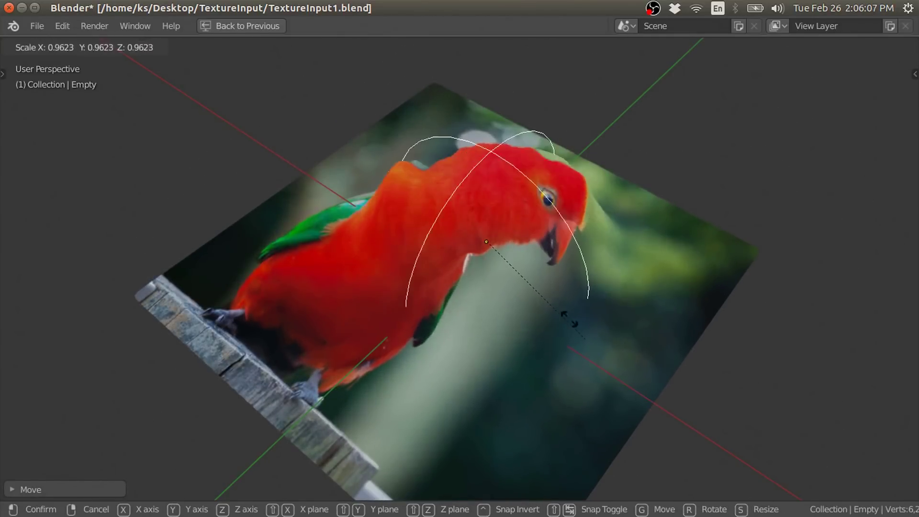
{"action": "left_click", "coordinate": [633, 317]}
{"action": "mouse_move", "coordinate": [633, 317]}
{"action": "middle_mouse_down"}
{"action": "mouse_move", "coordinate": [791, 342]}
{"action": "mouse_move", "coordinate": [821, 336]}
{"action": "middle_mouse_up"}
{"action": "key", "text": "ctrl+space"}
{"action": "left_click", "coordinate": [348, 194]}
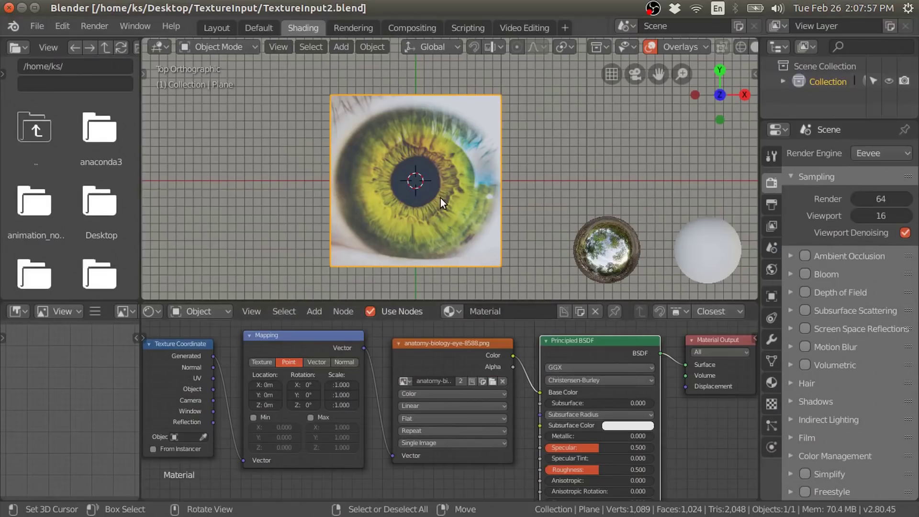
Step: In TextureInput2, nudge the eye image node and switch to the Animation Nodes Layout workspace
{"action": "left_click_drag", "start_coordinate": [490, 356], "coordinate": [476, 346]}
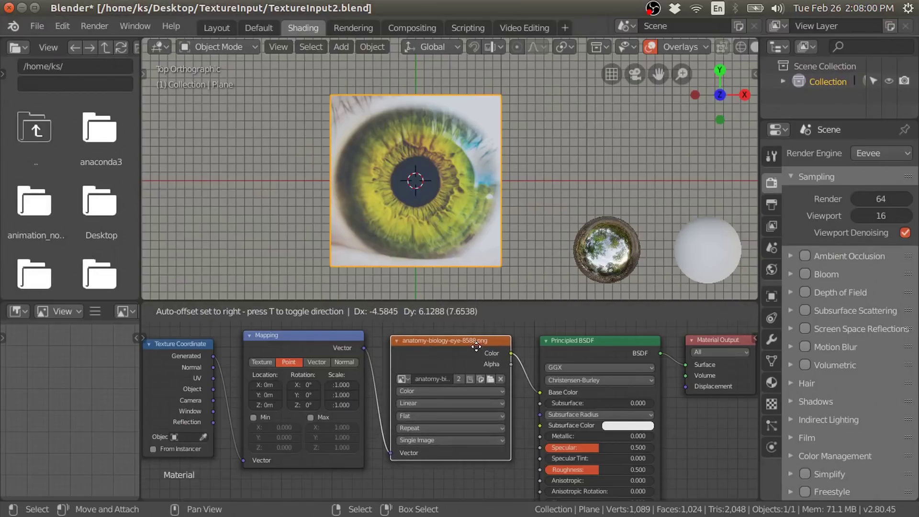
{"action": "left_click", "coordinate": [216, 27]}
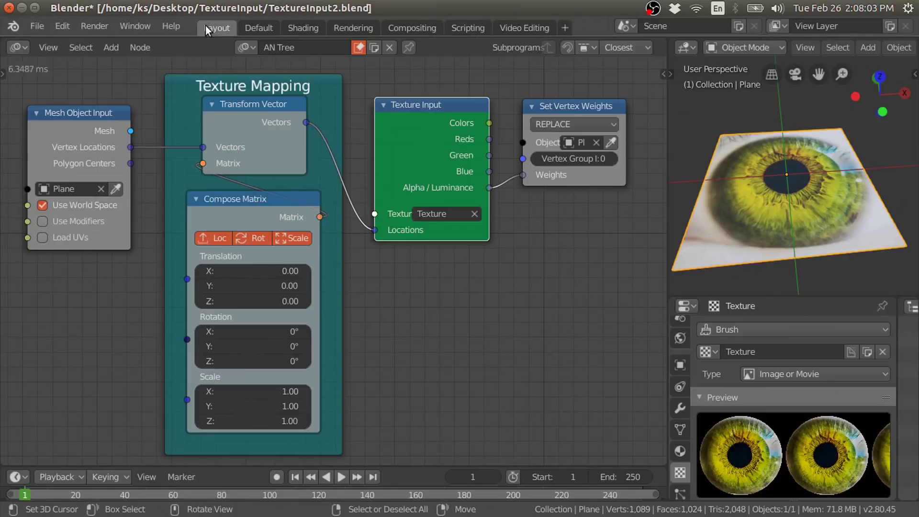
{"action": "scroll", "coordinate": [450, 267], "scroll_direction": "down", "scroll_amount": 2}
Step: Tidy the tree by moving the Texture Mapping frame, Texture Input and Set Vertex Weights nodes
{"action": "left_click_drag", "start_coordinate": [131, 138], "coordinate": [120, 143]}
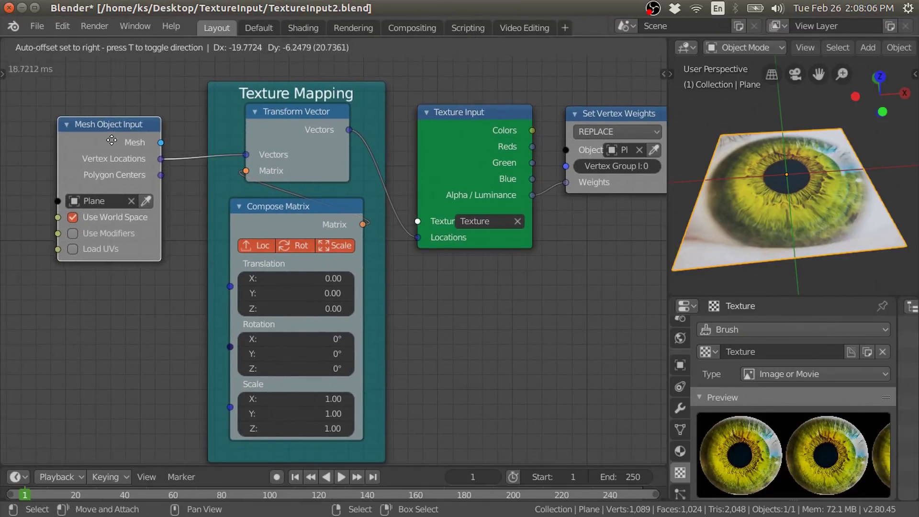
{"action": "left_click_drag", "start_coordinate": [346, 110], "coordinate": [337, 120]}
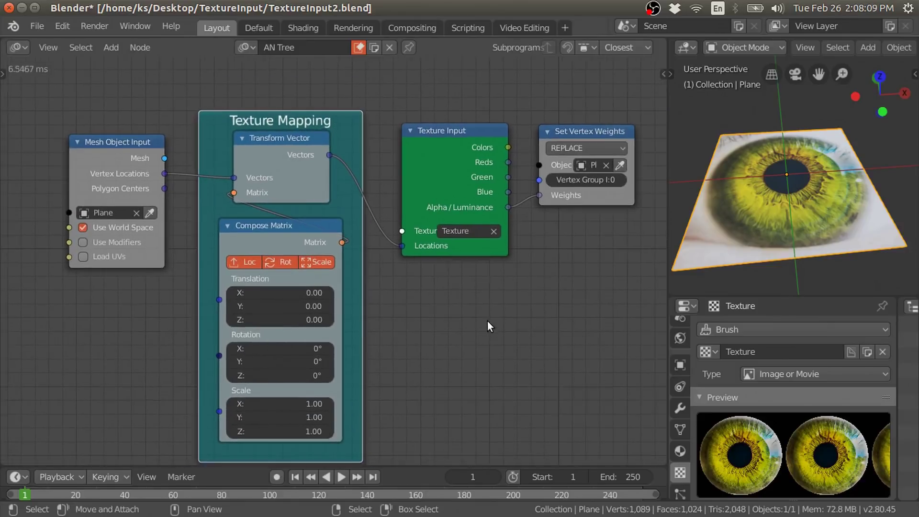
{"action": "middle_click_drag", "start_coordinate": [487, 321], "coordinate": [466, 300]}
{"action": "left_click_drag", "start_coordinate": [422, 103], "coordinate": [412, 98]}
{"action": "left_click_drag", "start_coordinate": [537, 124], "coordinate": [526, 120]}
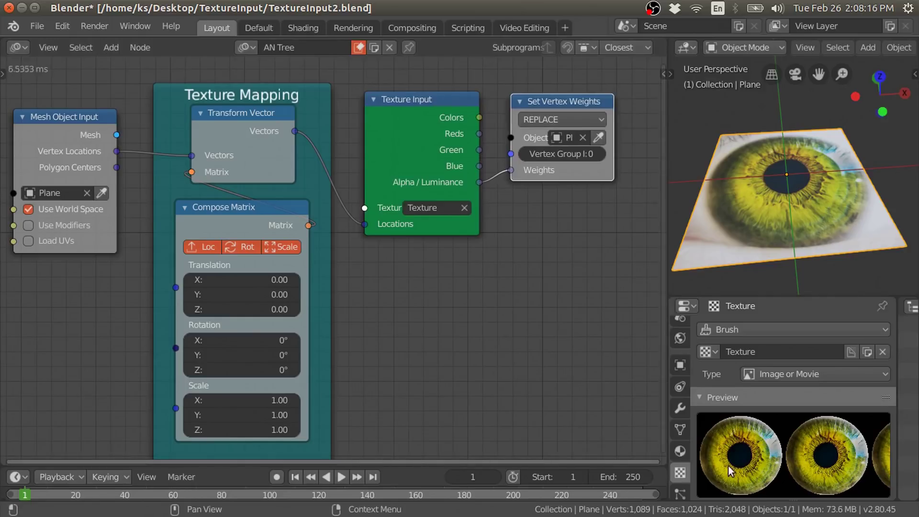
{"action": "scroll", "coordinate": [728, 446], "scroll_direction": "down", "scroll_amount": 5}
{"action": "scroll", "coordinate": [766, 403], "scroll_direction": "down", "scroll_amount": 4}
{"action": "scroll", "coordinate": [843, 397], "scroll_direction": "down", "scroll_amount": 2}
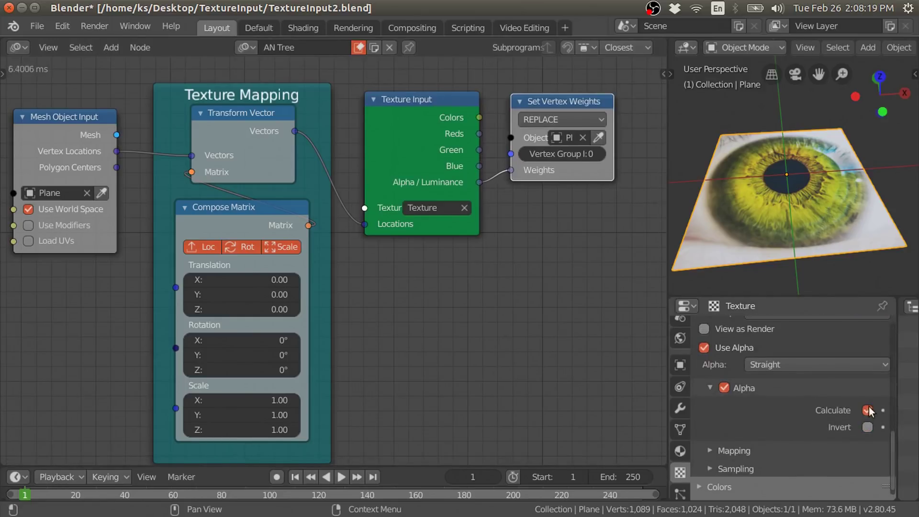
{"action": "scroll", "coordinate": [813, 440], "scroll_direction": "down", "scroll_amount": 1}
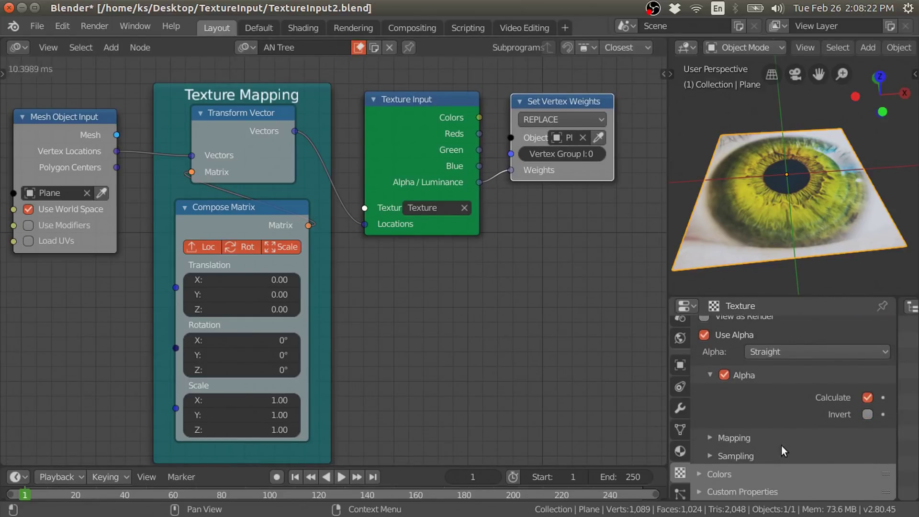
Step: Switch the plane to Weight Paint mode to show its weights as a heat-map
{"action": "left_click", "coordinate": [746, 49]}
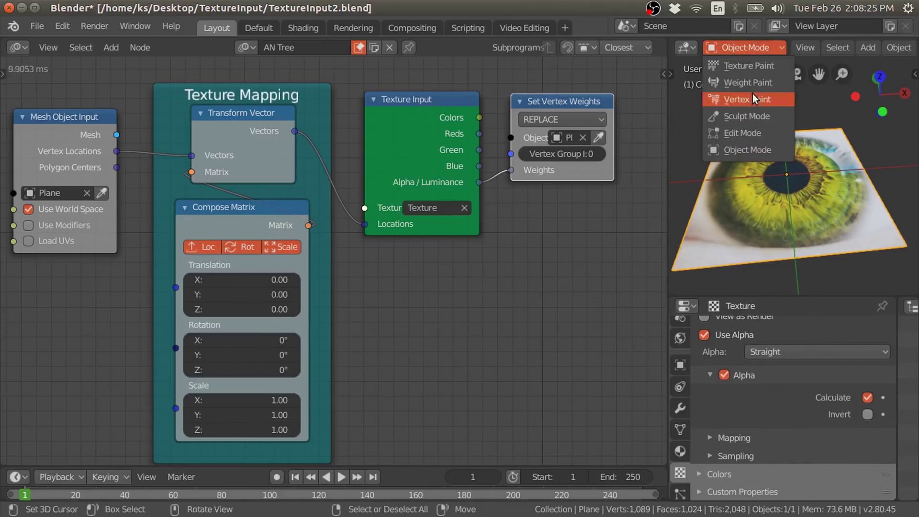
{"action": "left_click", "coordinate": [757, 83]}
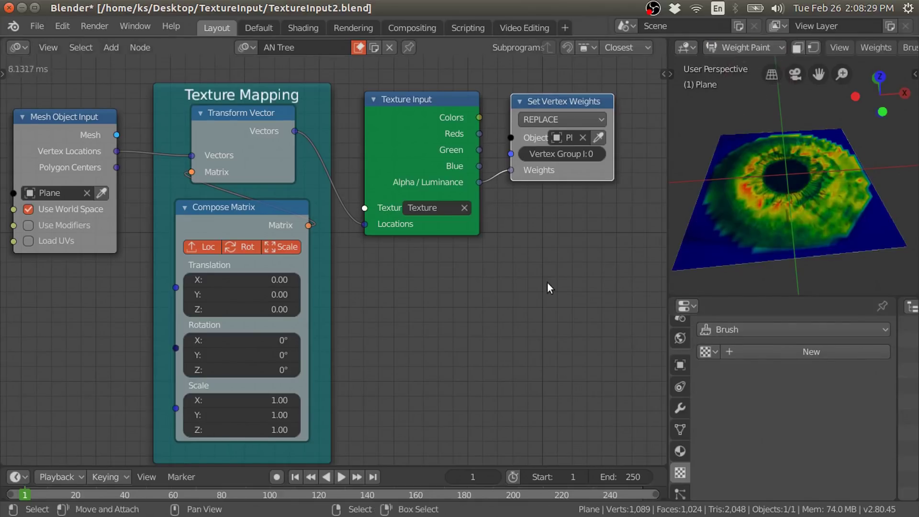
{"action": "middle_click_drag", "start_coordinate": [547, 282], "coordinate": [550, 272]}
{"action": "middle_click_drag", "start_coordinate": [747, 268], "coordinate": [785, 288]}
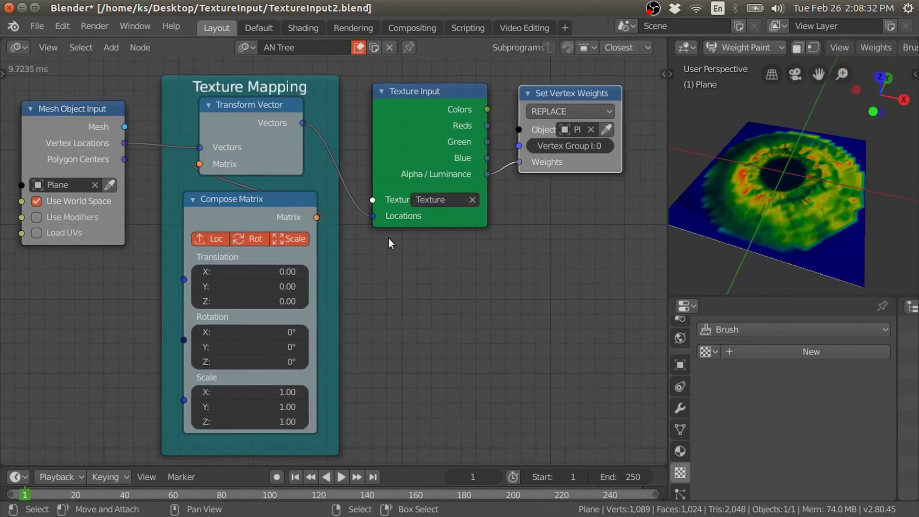
Step: Try a 0.1 texture scale on all axes, then reset it to 1
{"action": "mouse_move", "coordinate": [249, 392]}
{"action": "left_mouse_down"}
{"action": "mouse_move", "coordinate": [249, 422]}
{"action": "mouse_move", "coordinate": [307, 392]}
{"action": "left_mouse_up"}
{"action": "type", "text": "0.1"}
{"action": "key", "text": "Return"}
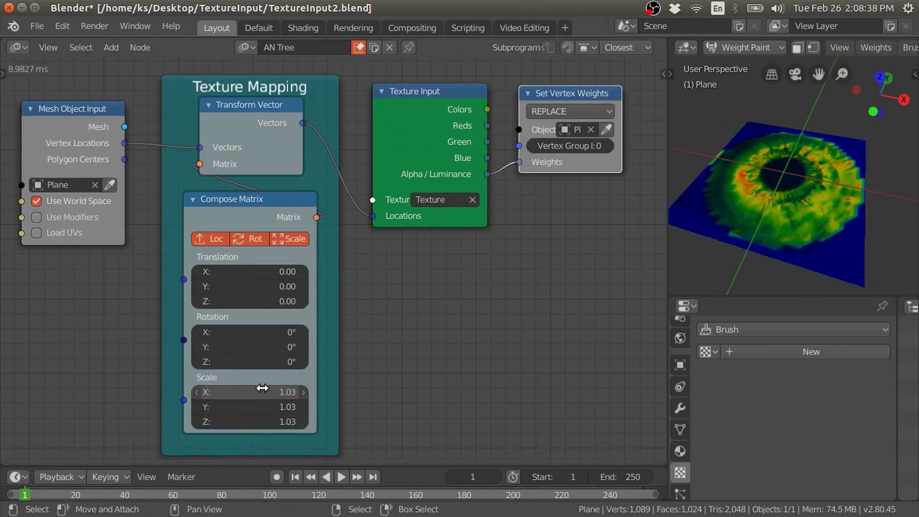
{"action": "type", "text": "1"}
{"action": "key", "text": "Return"}
Step: Rotate the texture around Z and shift it along X, reset both to 0, then drive weights from Reds
{"action": "mouse_move", "coordinate": [263, 363]}
{"action": "left_mouse_down"}
{"action": "mouse_move", "coordinate": [292, 362]}
{"action": "mouse_move", "coordinate": [266, 362]}
{"action": "left_mouse_up"}
{"action": "type", "text": "0"}
{"action": "key", "text": "Return"}
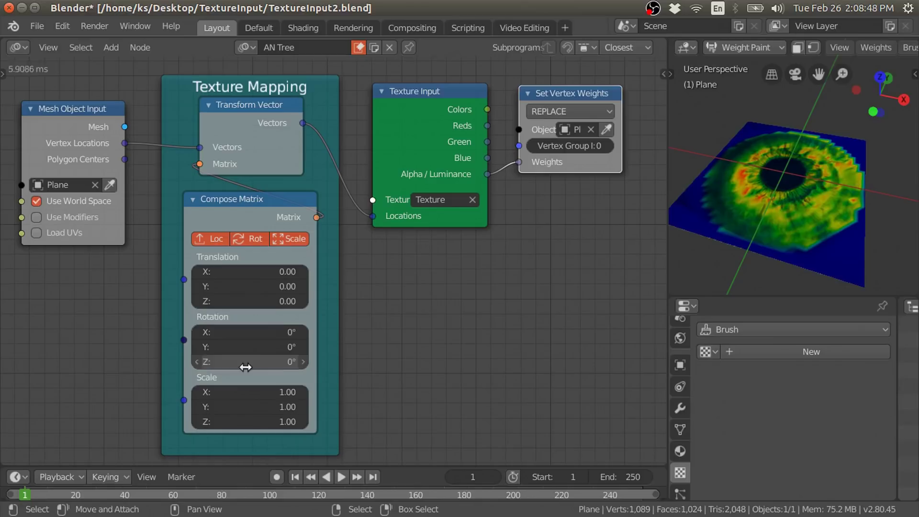
{"action": "mouse_move", "coordinate": [262, 274]}
{"action": "left_mouse_down"}
{"action": "mouse_move", "coordinate": [287, 275]}
{"action": "mouse_move", "coordinate": [261, 275]}
{"action": "left_mouse_up"}
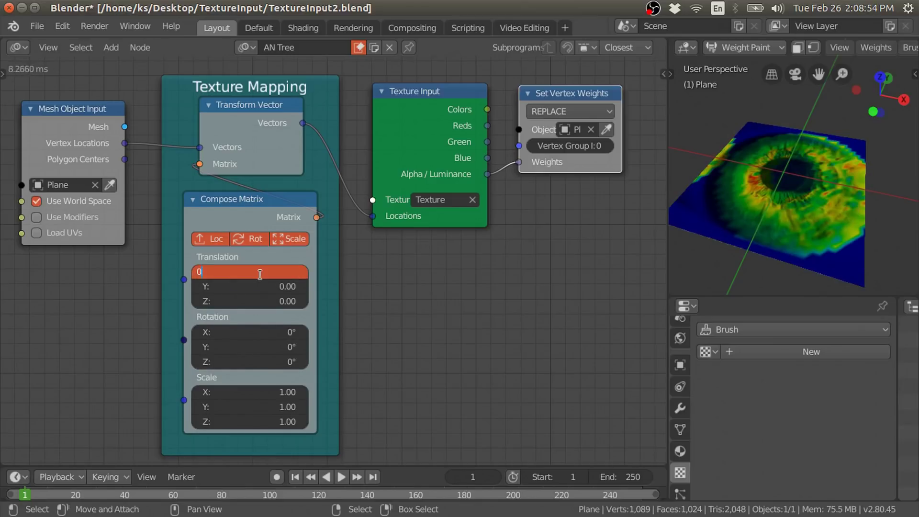
{"action": "key", "text": "Return"}
{"action": "mouse_move", "coordinate": [511, 160]}
{"action": "left_mouse_down"}
{"action": "mouse_move", "coordinate": [493, 158]}
{"action": "mouse_move", "coordinate": [520, 162]}
{"action": "left_mouse_up"}
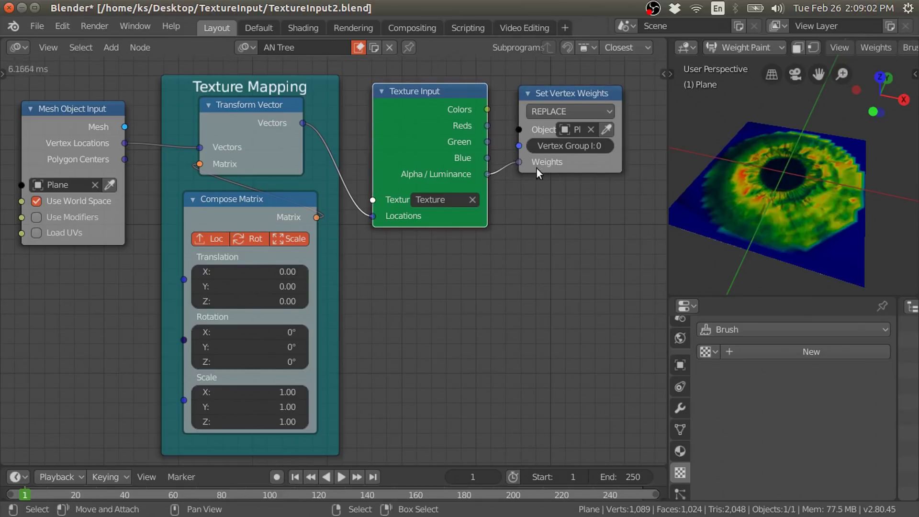
Step: Compare Object Mode with Weight Paint, then drive the weights from Alpha/Luminance instead of Blue
{"action": "left_click", "coordinate": [757, 51]}
{"action": "left_click", "coordinate": [751, 144]}
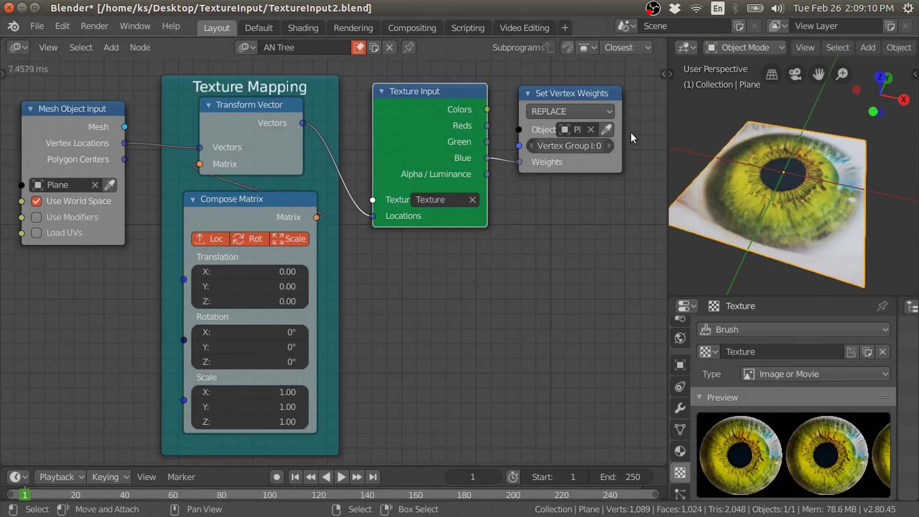
{"action": "left_click", "coordinate": [736, 50]}
{"action": "left_click", "coordinate": [740, 81]}
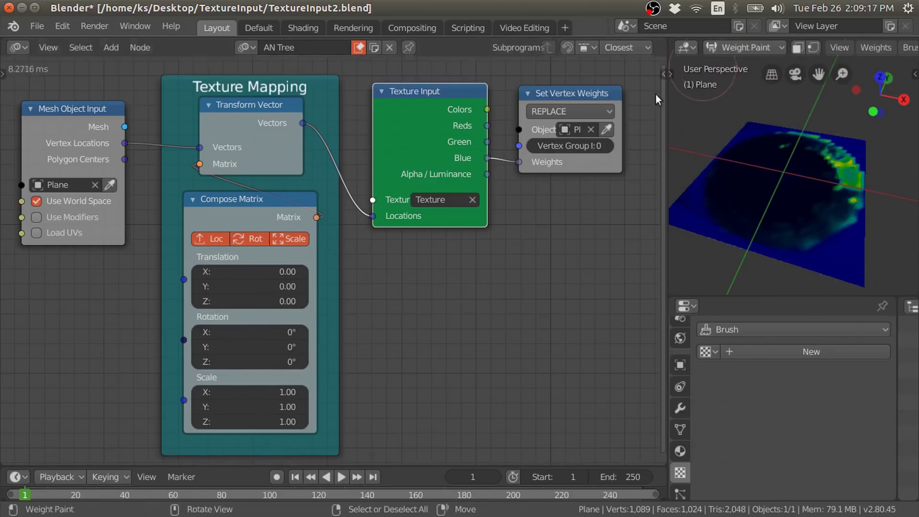
{"action": "left_click_drag", "start_coordinate": [488, 174], "coordinate": [519, 162]}
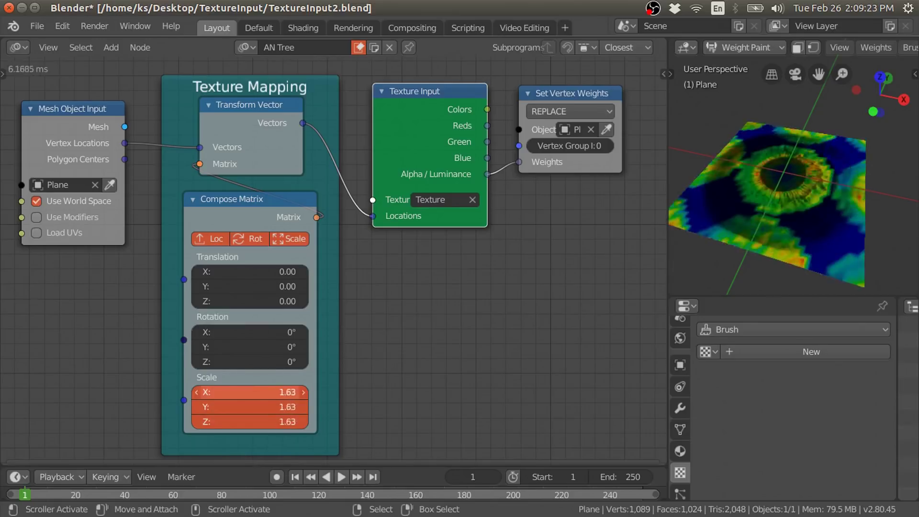
Step: Reset the texture scale to 1, then show TextureInput3's Animation Nodes workspace
{"action": "left_click_drag", "start_coordinate": [256, 392], "coordinate": [256, 394]}
{"action": "type", "text": "1"}
{"action": "key", "text": "Return"}
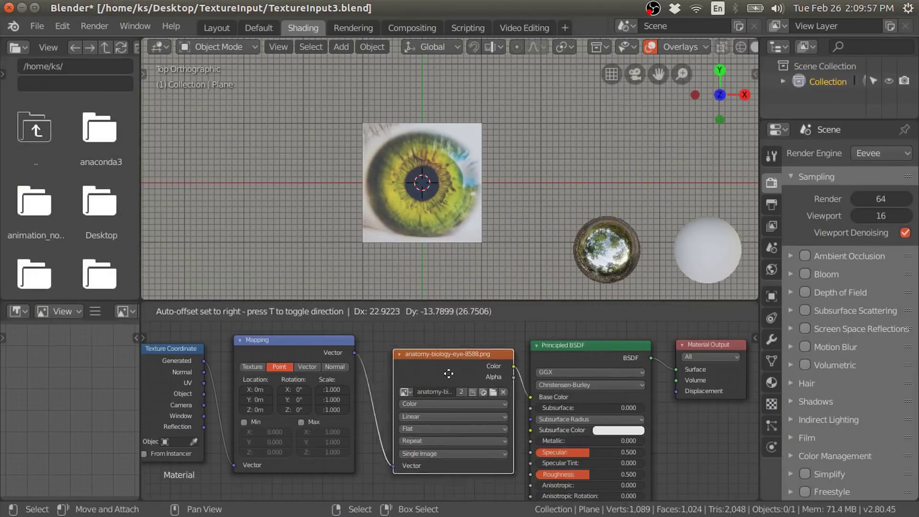
{"action": "left_click_drag", "start_coordinate": [467, 343], "coordinate": [455, 363]}
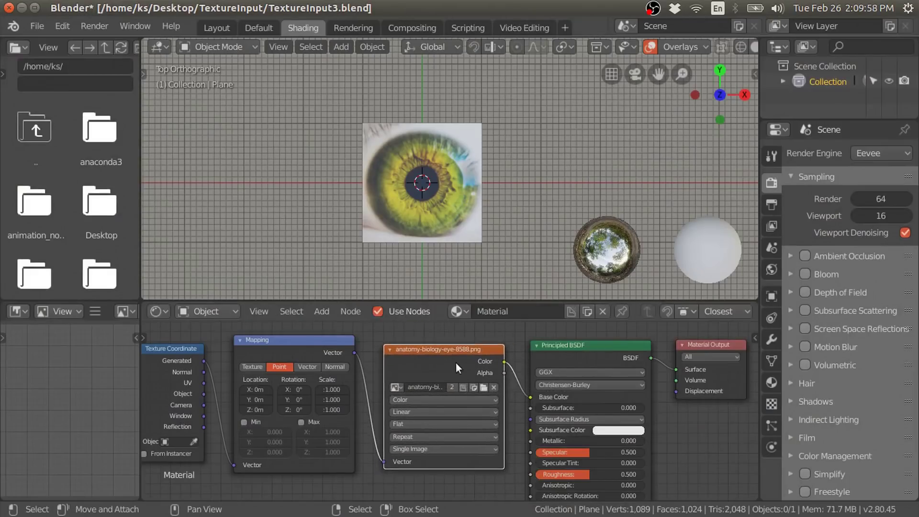
{"action": "left_click", "coordinate": [219, 26]}
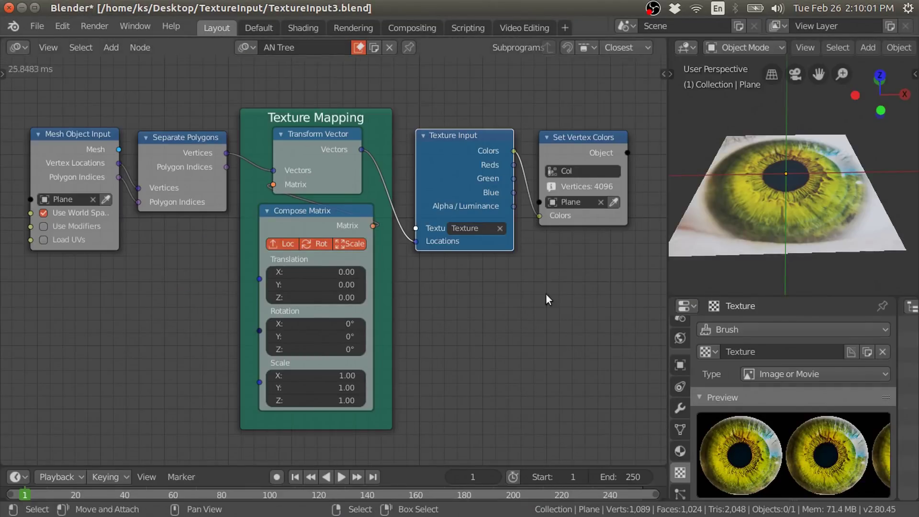
Step: Nudge Separate Polygons, the Texture Mapping frame, Texture Input and Set Vertex Colors apart, then reframe the tree
{"action": "scroll", "coordinate": [785, 428], "scroll_direction": "down", "scroll_amount": 4}
{"action": "scroll", "coordinate": [785, 427], "scroll_direction": "down", "scroll_amount": 6}
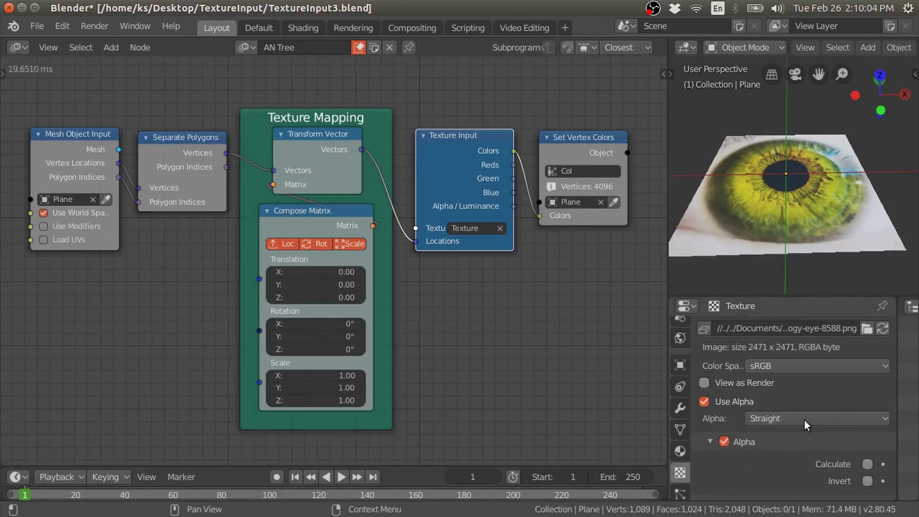
{"action": "left_click_drag", "start_coordinate": [163, 161], "coordinate": [157, 158]}
{"action": "left_click_drag", "start_coordinate": [253, 123], "coordinate": [250, 123]}
{"action": "left_click_drag", "start_coordinate": [445, 135], "coordinate": [437, 130]}
{"action": "left_click_drag", "start_coordinate": [569, 142], "coordinate": [572, 140]}
{"action": "scroll", "coordinate": [587, 134], "scroll_direction": "up", "scroll_amount": 3}
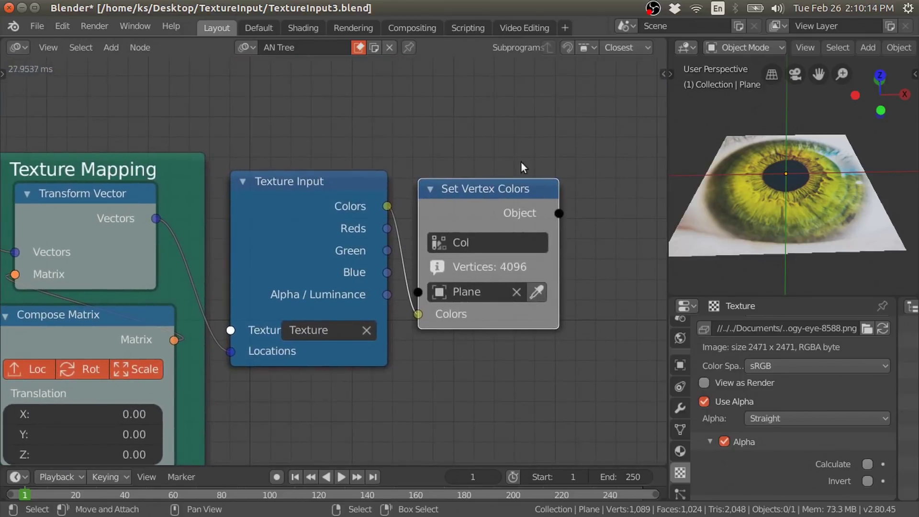
{"action": "scroll", "coordinate": [363, 192], "scroll_direction": "down", "scroll_amount": 3}
{"action": "mouse_move", "coordinate": [390, 154]}
{"action": "middle_mouse_down"}
{"action": "mouse_move", "coordinate": [390, 127]}
{"action": "mouse_move", "coordinate": [460, 113]}
{"action": "middle_mouse_up"}
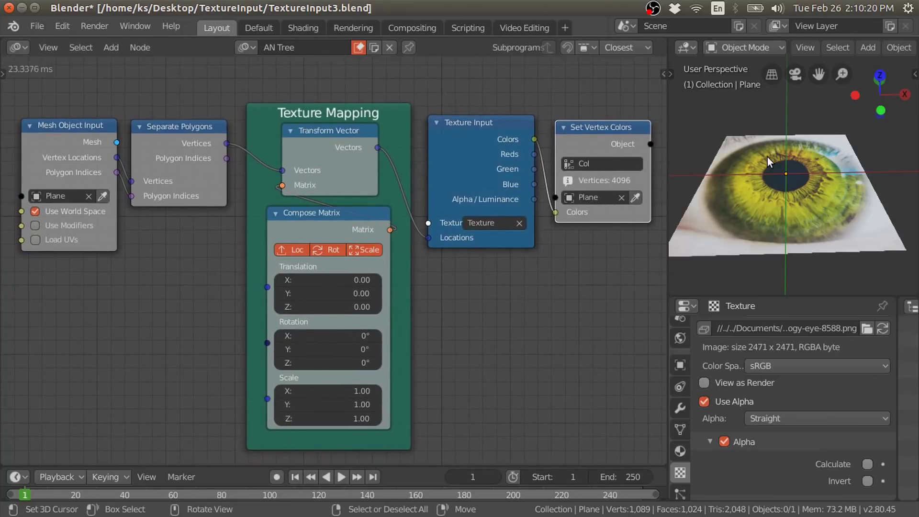
{"action": "left_click", "coordinate": [764, 51]}
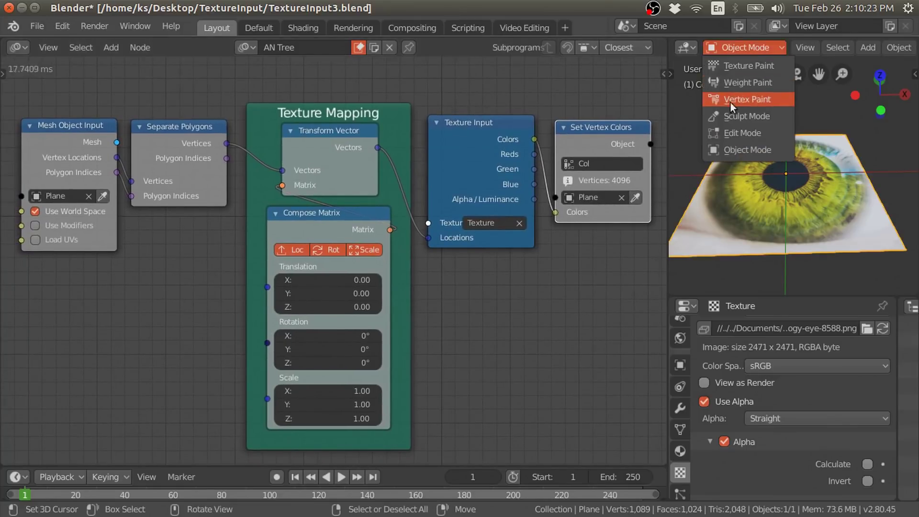
Step: In Vertex Paint mode, test eye texture scale, Z rotation and Y offset, resetting scale to 1
{"action": "left_click", "coordinate": [756, 99]}
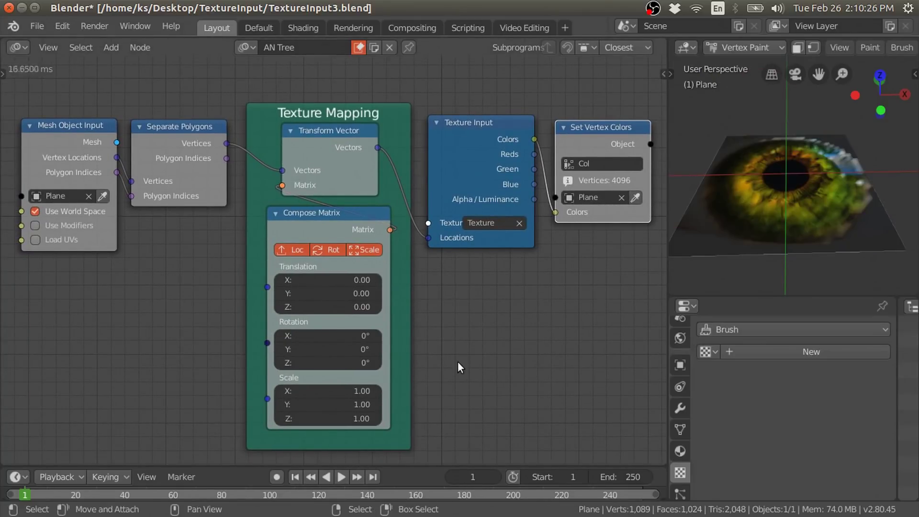
{"action": "middle_click_drag", "start_coordinate": [348, 452], "coordinate": [345, 440]}
{"action": "left_click_drag", "start_coordinate": [342, 378], "coordinate": [342, 373]}
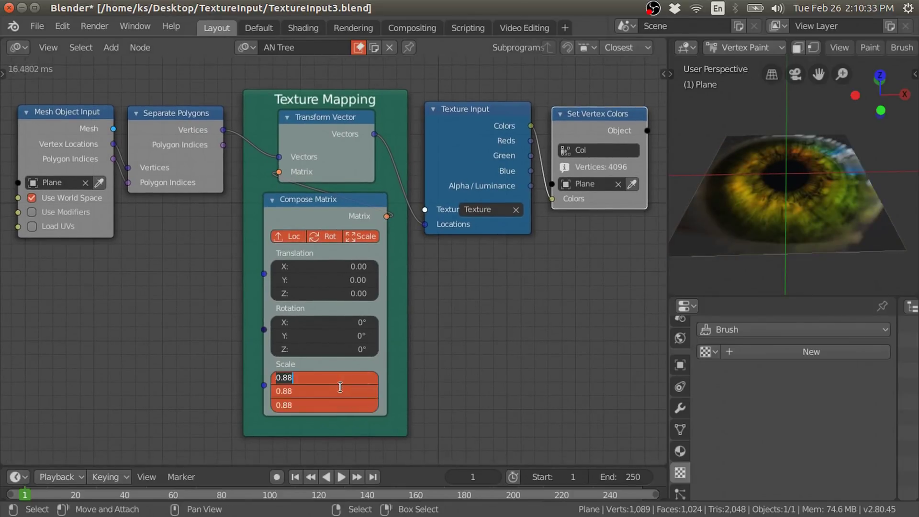
{"action": "type", "text": "1"}
{"action": "key", "text": "Return"}
{"action": "left_click_drag", "start_coordinate": [340, 353], "coordinate": [364, 353]}
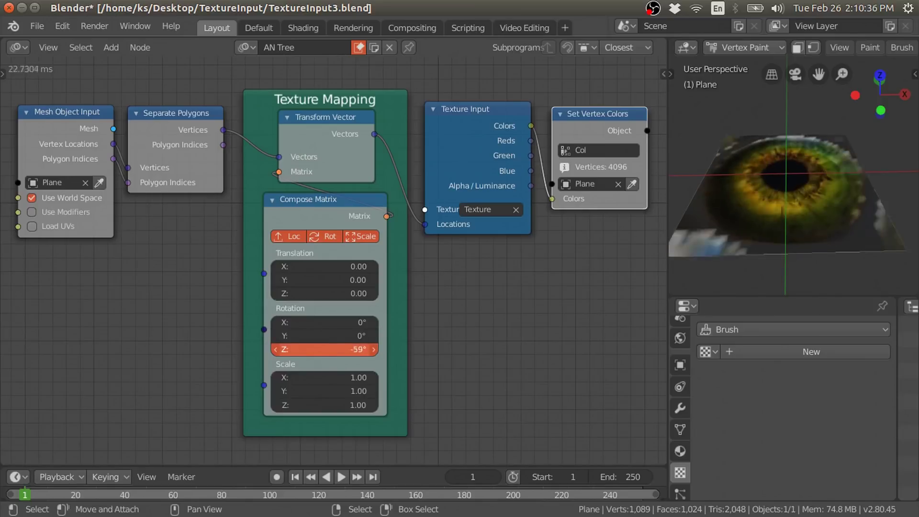
{"action": "key", "text": "Escape"}
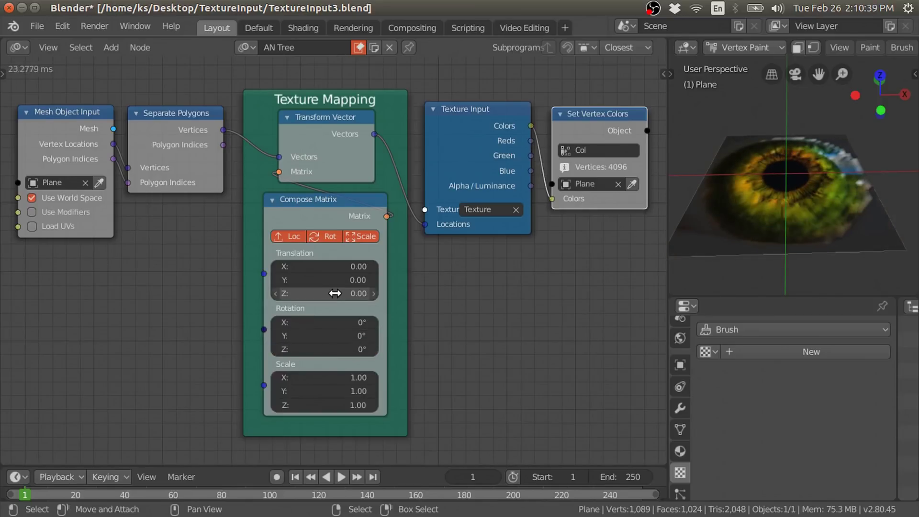
{"action": "left_click_drag", "start_coordinate": [325, 279], "coordinate": [287, 280]}
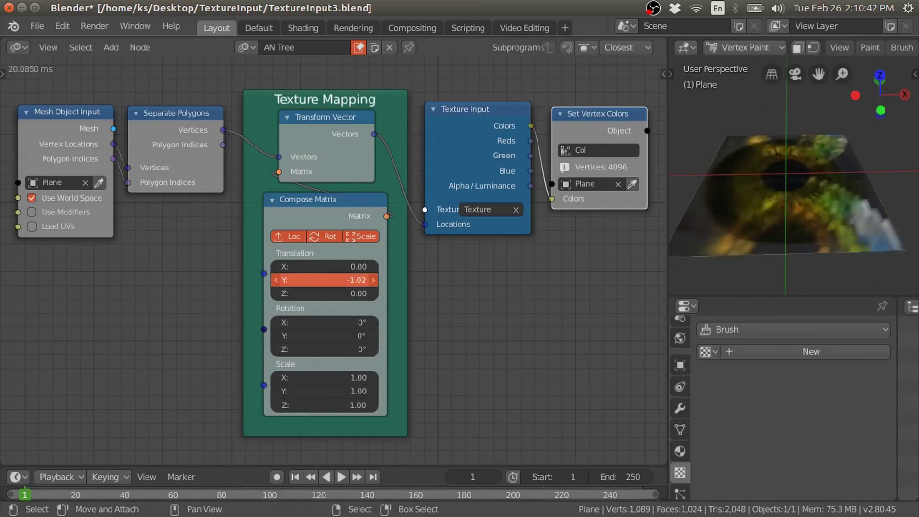
{"action": "key", "text": "Escape"}
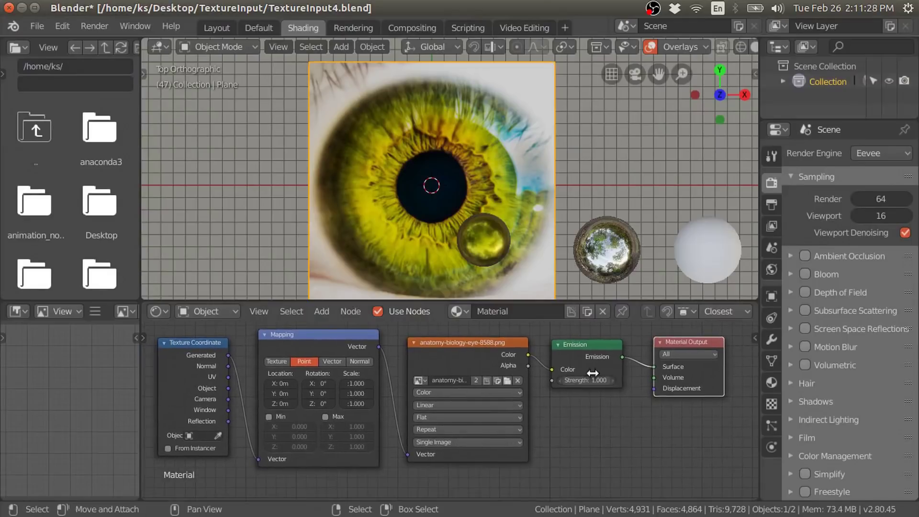
Step: In TextureInput4, select the Icosphere and show its Animation Nodes workspace
{"action": "left_click", "coordinate": [501, 244]}
{"action": "scroll", "coordinate": [474, 374], "scroll_direction": "down", "scroll_amount": 5, "text": "ctrl"}
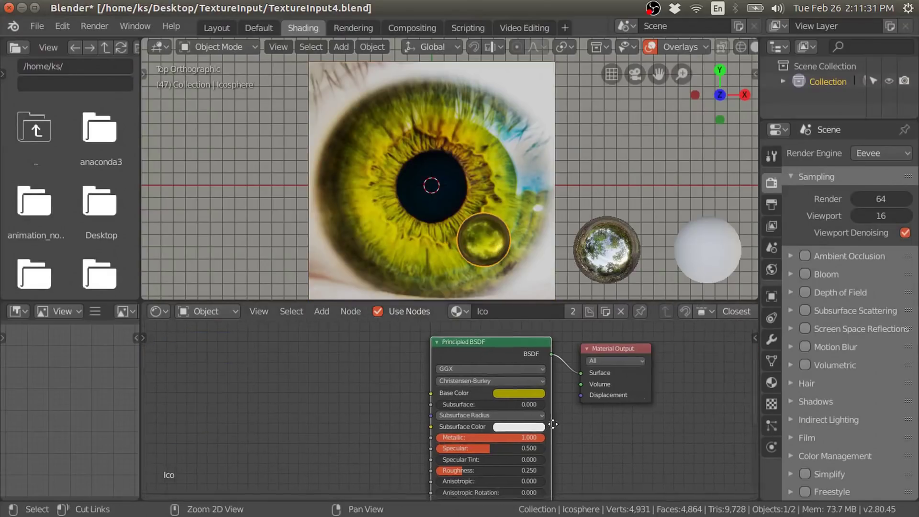
{"action": "left_click", "coordinate": [218, 28]}
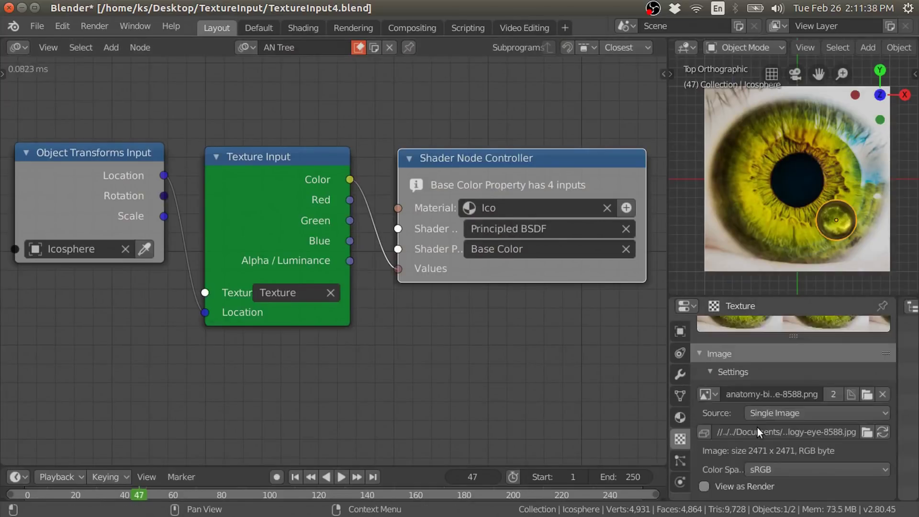
Step: Review the Location-to-Texture Input-to-Ico Base Color tree, nudging Texture Input and Shader Node Controller
{"action": "scroll", "coordinate": [795, 407], "scroll_direction": "up", "scroll_amount": 6}
{"action": "scroll", "coordinate": [830, 425], "scroll_direction": "down", "scroll_amount": 3}
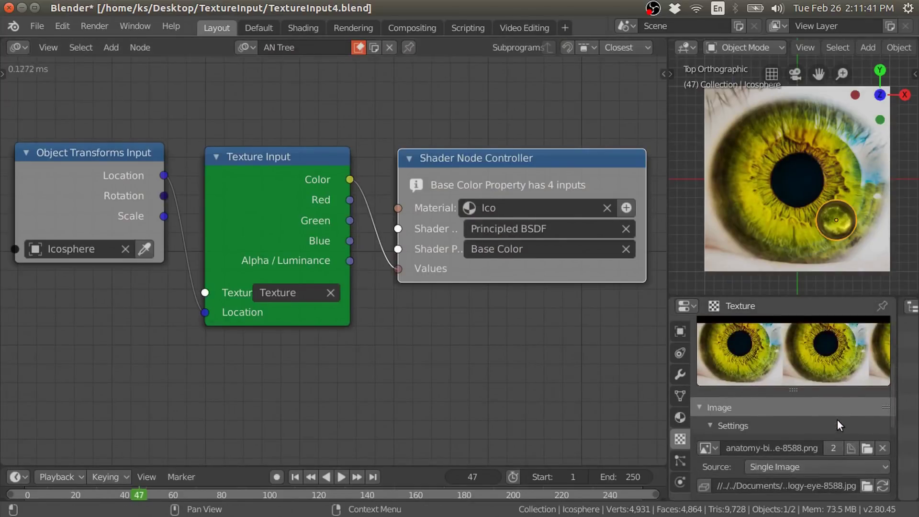
{"action": "scroll", "coordinate": [799, 390], "scroll_direction": "down", "scroll_amount": 3}
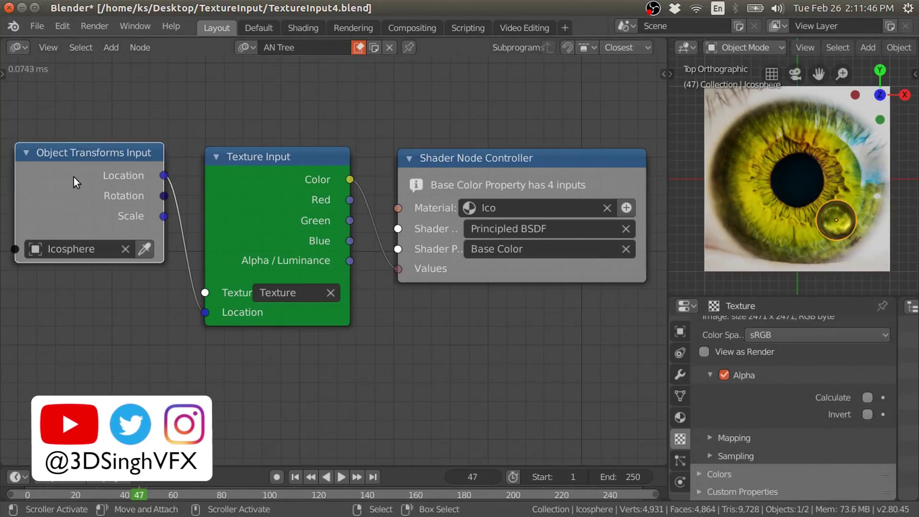
{"action": "left_click_drag", "start_coordinate": [76, 183], "coordinate": [72, 182]}
{"action": "left_click_drag", "start_coordinate": [257, 179], "coordinate": [267, 179]}
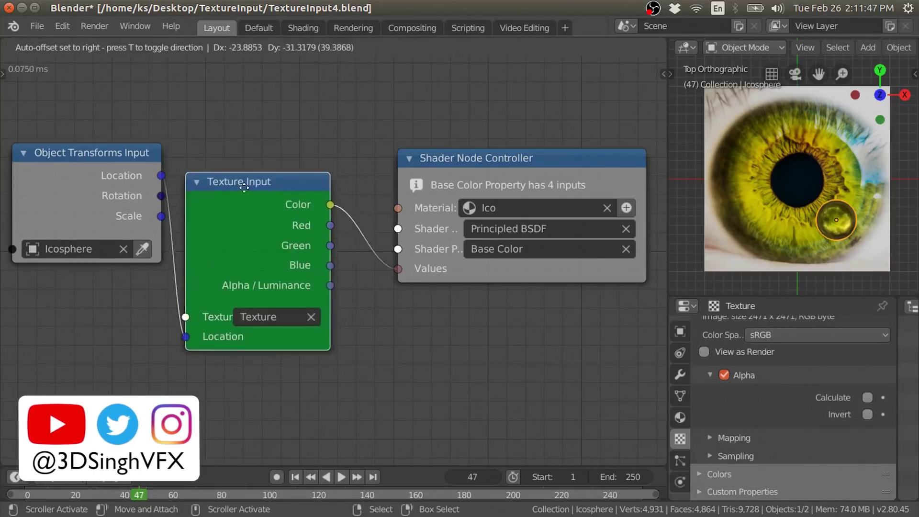
{"action": "scroll", "coordinate": [805, 424], "scroll_direction": "up", "scroll_amount": 5}
{"action": "scroll", "coordinate": [804, 424], "scroll_direction": "up", "scroll_amount": 5}
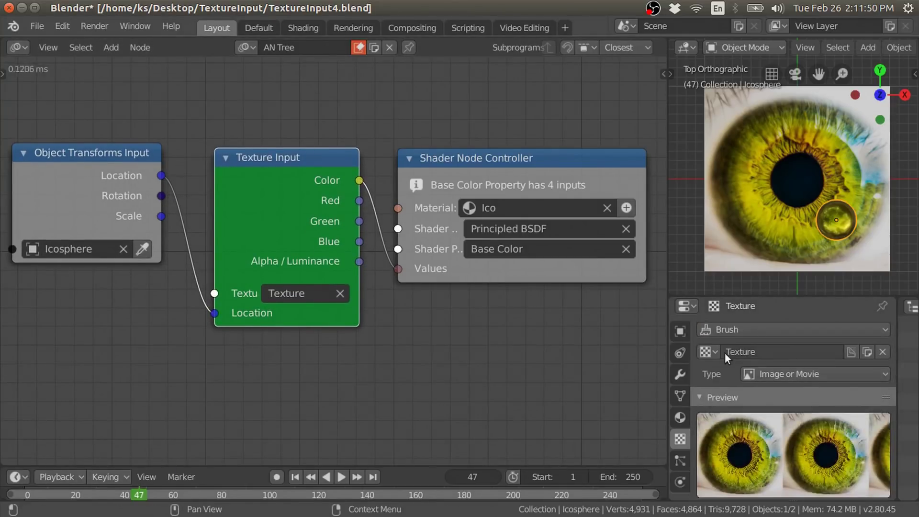
{"action": "scroll", "coordinate": [829, 413], "scroll_direction": "down", "scroll_amount": 5}
{"action": "left_click_drag", "start_coordinate": [473, 170], "coordinate": [470, 170]}
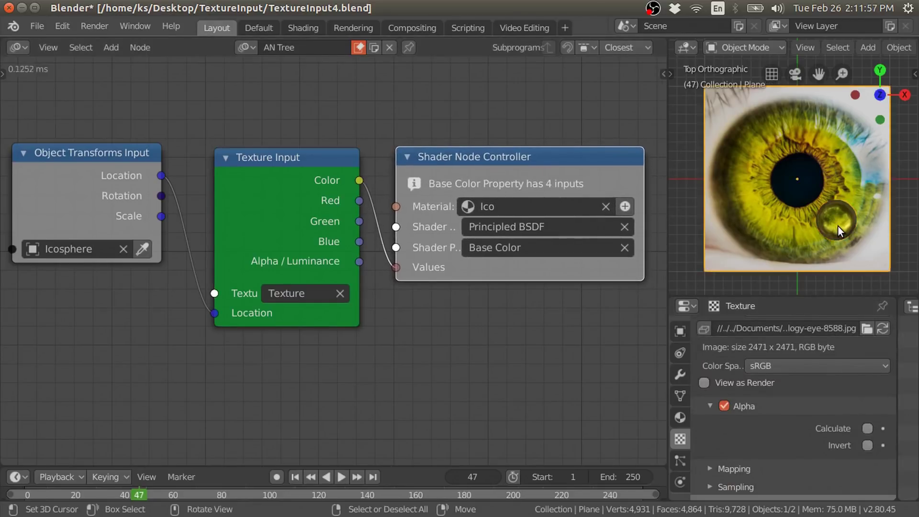
Step: Move the icosphere over the eye image's iris so it picks up that colour, then view the logo's material nodes
{"action": "key", "text": "g"}
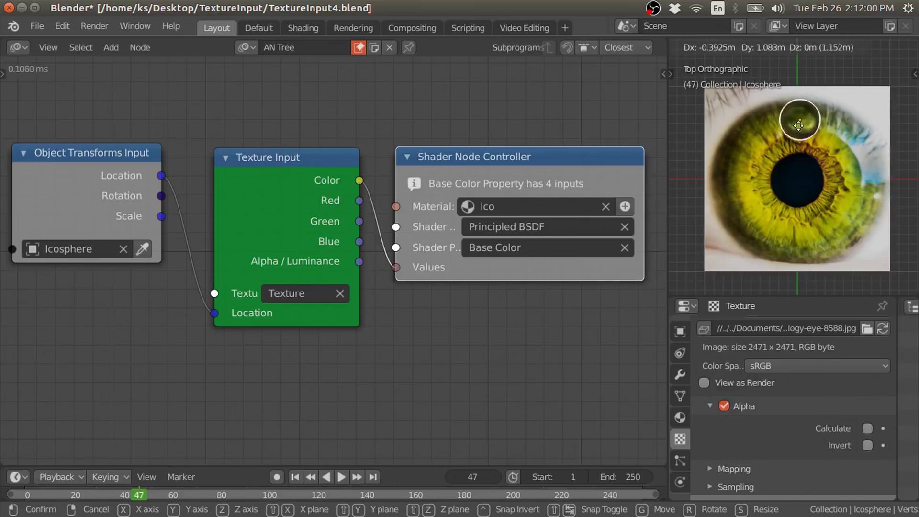
{"action": "left_click", "coordinate": [798, 125]}
{"action": "key", "text": "ctrl+space"}
{"action": "key", "text": "g"}
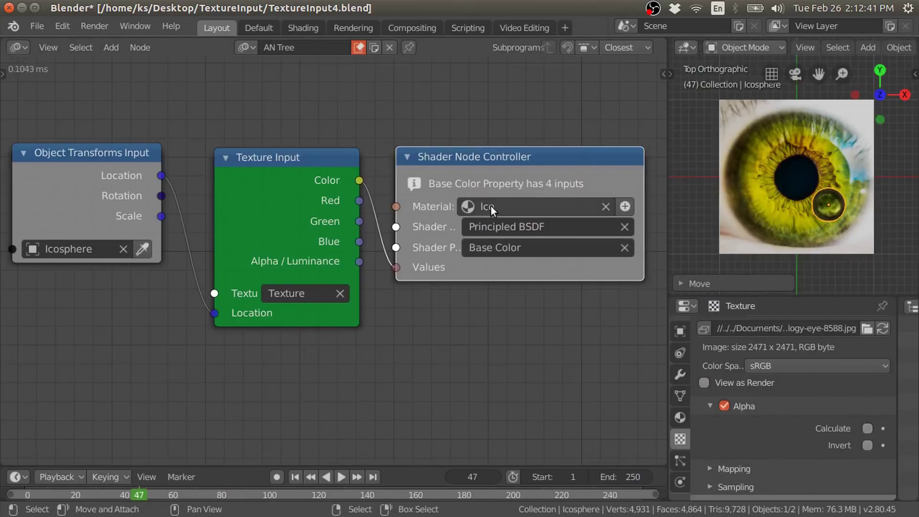
{"action": "left_click", "coordinate": [303, 28]}
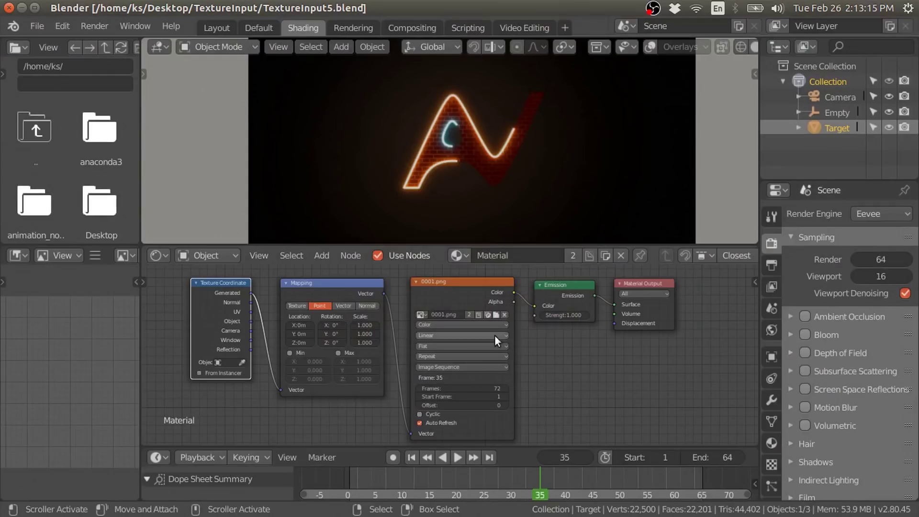
Step: Play the glowing logo animation from frame 12, stop it at frame 19, and return to the Layout workspace
{"action": "scroll", "coordinate": [511, 382], "scroll_direction": "up", "scroll_amount": 2}
{"action": "scroll", "coordinate": [449, 320], "scroll_direction": "up", "scroll_amount": 1}
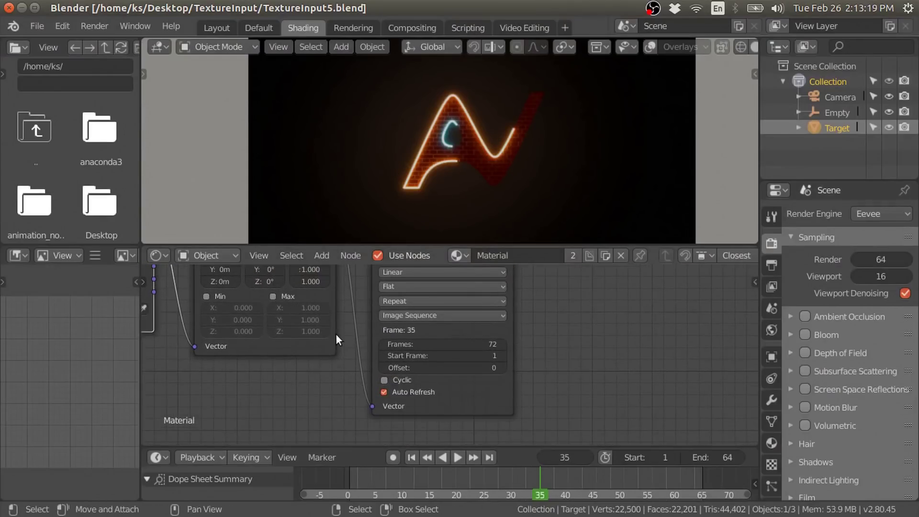
{"action": "scroll", "coordinate": [337, 340], "scroll_direction": "down", "scroll_amount": 2}
{"action": "scroll", "coordinate": [545, 326], "scroll_direction": "down", "scroll_amount": 2}
{"action": "left_click", "coordinate": [390, 492]}
{"action": "key", "text": "space"}
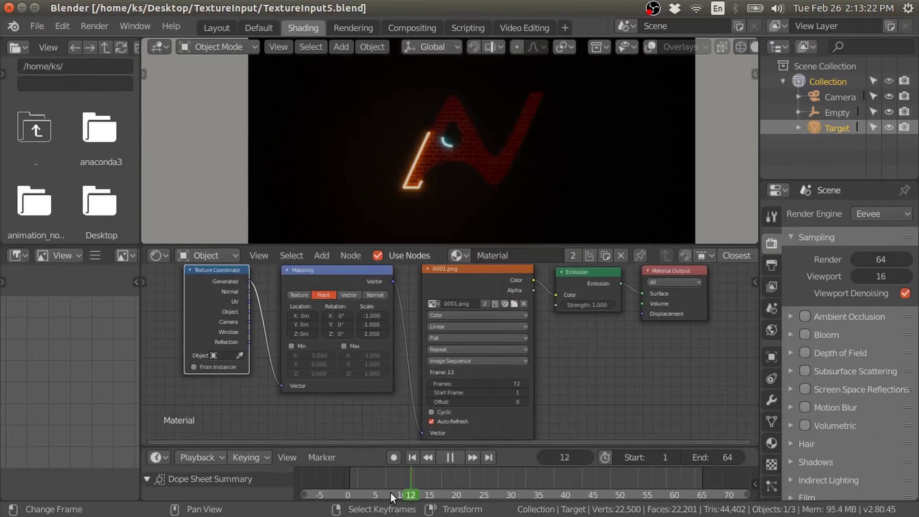
{"action": "left_click", "coordinate": [448, 480]}
{"action": "key", "text": "space"}
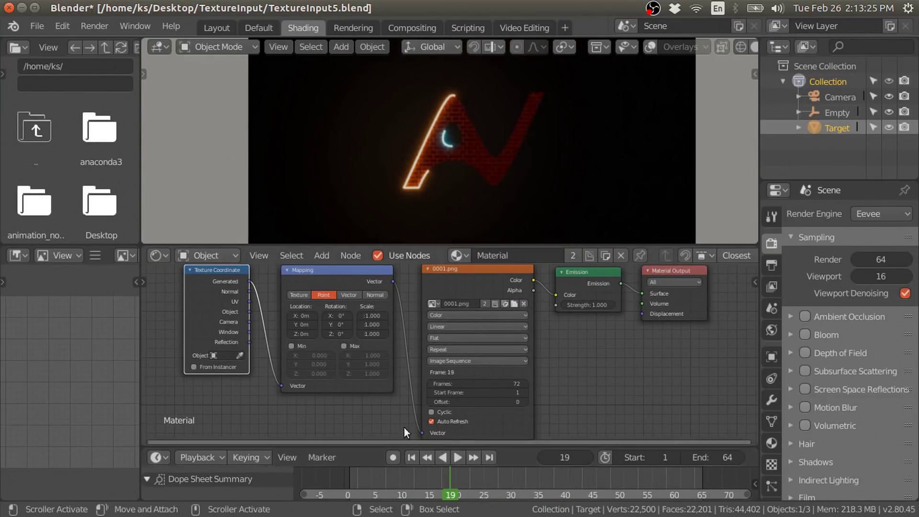
{"action": "left_click", "coordinate": [213, 29]}
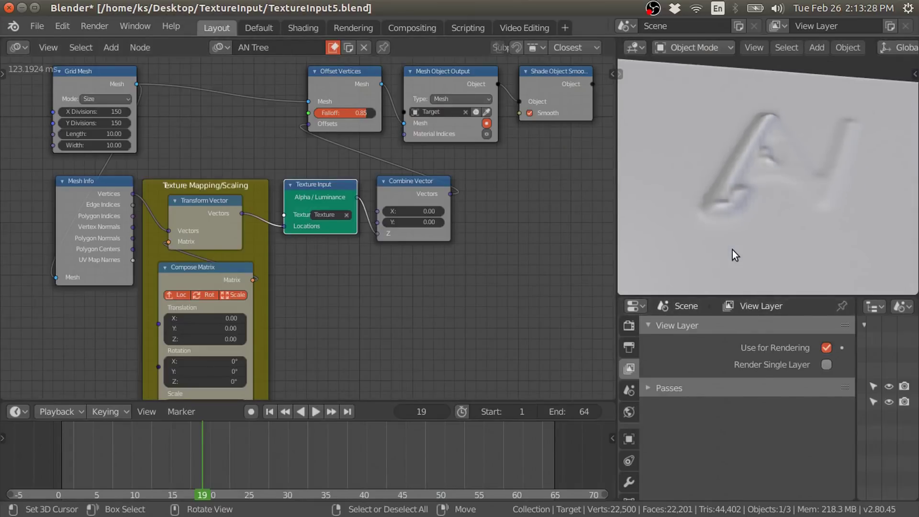
Step: Raise the Offset Vertices falloff to 1.00 so the AN letters rise fully
{"action": "scroll", "coordinate": [429, 253], "scroll_direction": "down", "scroll_amount": 2}
{"action": "middle_click_drag", "start_coordinate": [437, 292], "coordinate": [429, 105]}
{"action": "scroll", "coordinate": [364, 176], "scroll_direction": "up", "scroll_amount": 2}
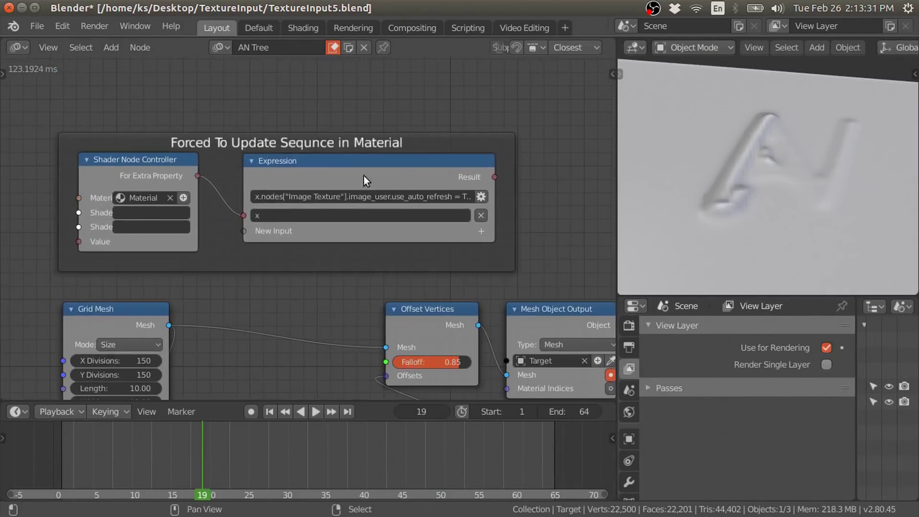
{"action": "key", "text": "n"}
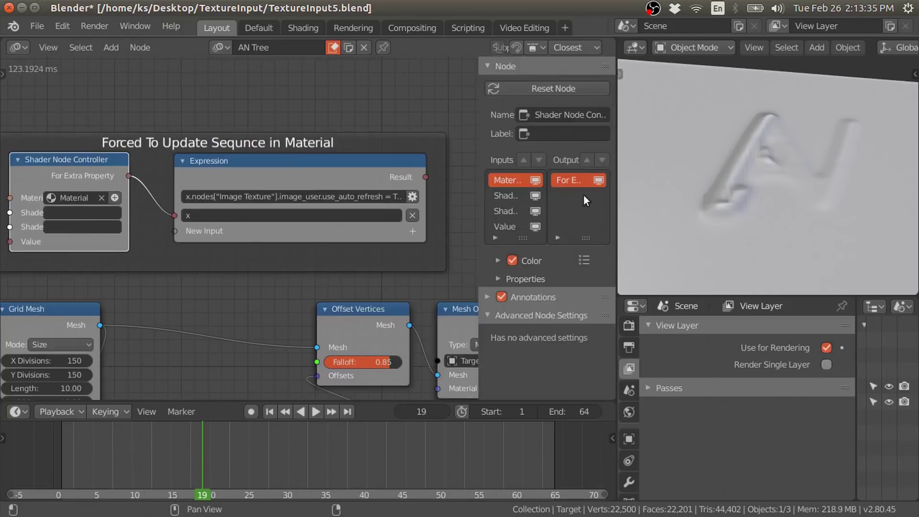
{"action": "key", "text": "n"}
{"action": "scroll", "coordinate": [322, 189], "scroll_direction": "down", "scroll_amount": 3, "text": "shift"}
{"action": "scroll", "coordinate": [235, 99], "scroll_direction": "down", "scroll_amount": 3, "text": "shift"}
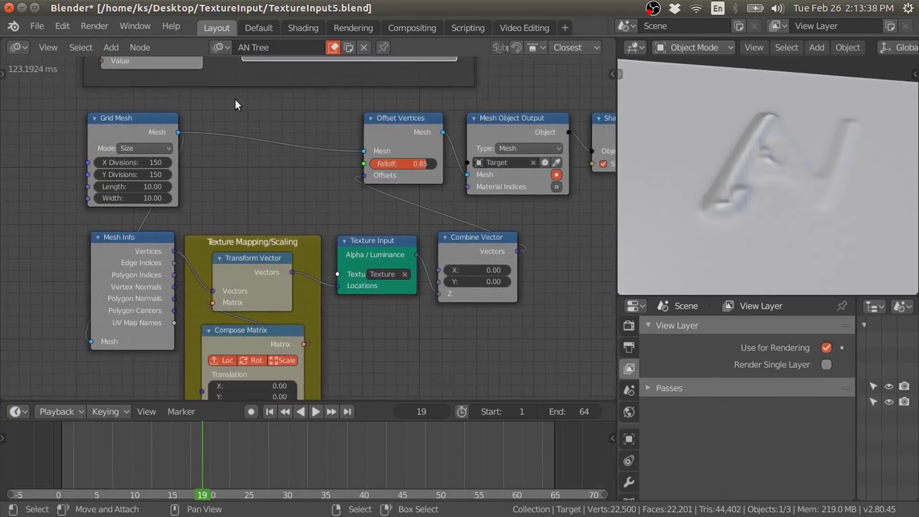
{"action": "scroll", "coordinate": [290, 145], "scroll_direction": "down", "scroll_amount": 2}
{"action": "scroll", "coordinate": [307, 236], "scroll_direction": "up", "scroll_amount": 1}
{"action": "scroll", "coordinate": [306, 236], "scroll_direction": "down", "scroll_amount": 3, "text": "shift"}
{"action": "scroll", "coordinate": [438, 277], "scroll_direction": "up", "scroll_amount": 3, "text": "shift"}
{"action": "mouse_move", "coordinate": [438, 277]}
{"action": "middle_mouse_down", "text": "ctrl"}
{"action": "mouse_move", "coordinate": [440, 245]}
{"action": "mouse_move", "coordinate": [421, 306]}
{"action": "mouse_move", "coordinate": [391, 340]}
{"action": "mouse_move", "coordinate": [341, 343]}
{"action": "middle_mouse_up", "text": "ctrl"}
{"action": "mouse_move", "coordinate": [338, 162]}
{"action": "left_mouse_down"}
{"action": "mouse_move", "coordinate": [278, 162]}
{"action": "mouse_move", "coordinate": [373, 162]}
{"action": "left_mouse_up"}
Step: Enable Auto Refresh on the Texture Input node in its Advanced Node Settings
{"action": "scroll", "coordinate": [630, 429], "scroll_direction": "down", "scroll_amount": 5}
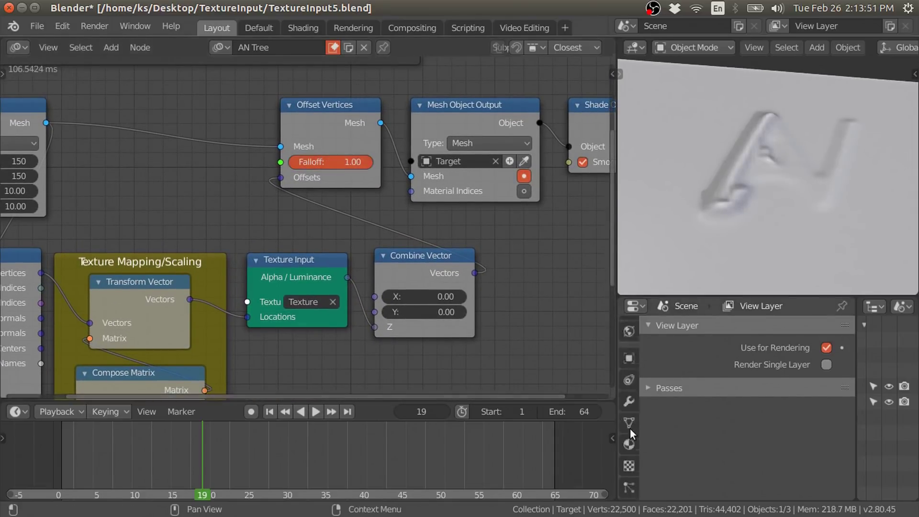
{"action": "left_click", "coordinate": [630, 437]}
{"action": "scroll", "coordinate": [769, 441], "scroll_direction": "down", "scroll_amount": 5}
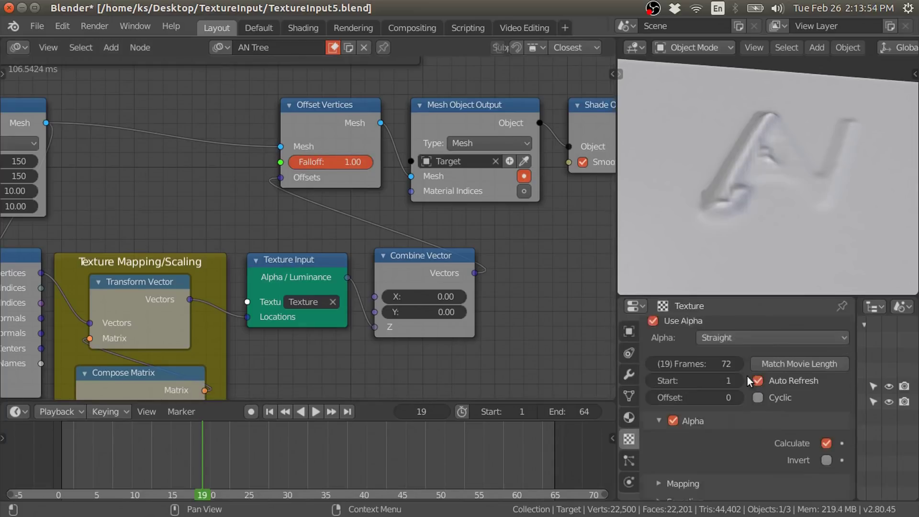
{"action": "scroll", "coordinate": [748, 376], "scroll_direction": "down", "scroll_amount": 1}
{"action": "key", "text": "n"}
{"action": "left_click", "coordinate": [224, 273]}
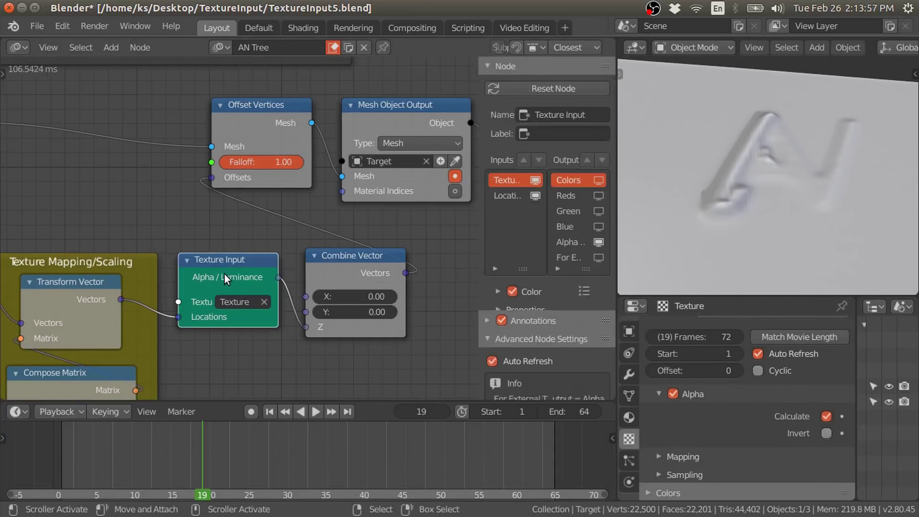
{"action": "scroll", "coordinate": [491, 345], "scroll_direction": "down", "scroll_amount": 2}
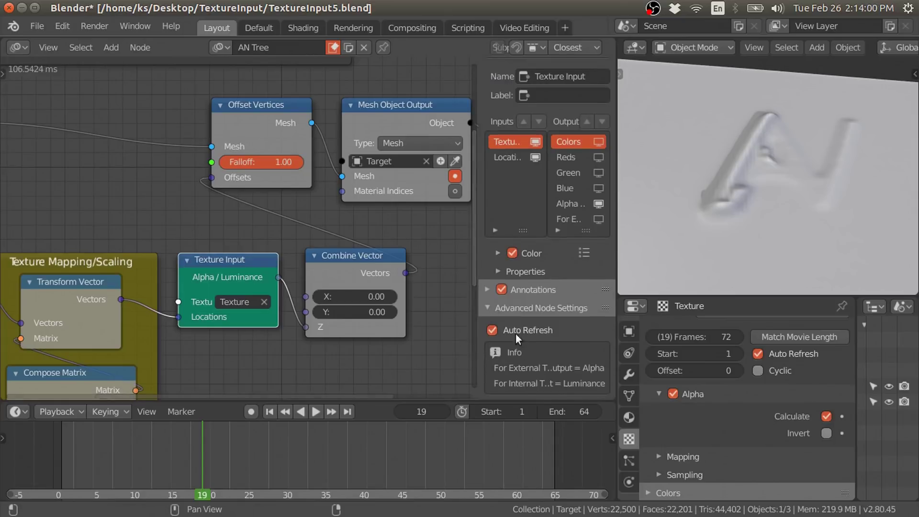
{"action": "left_click", "coordinate": [492, 331]}
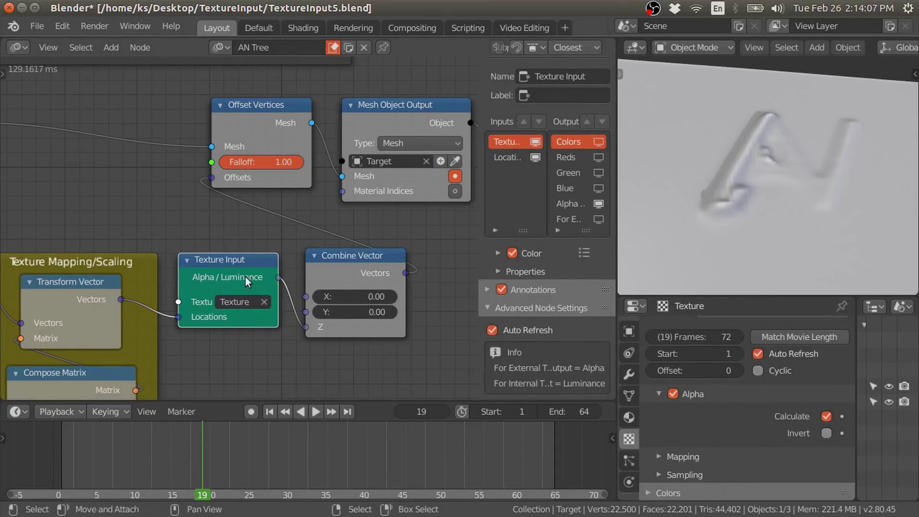
{"action": "key", "text": "n"}
{"action": "key", "text": "Home"}
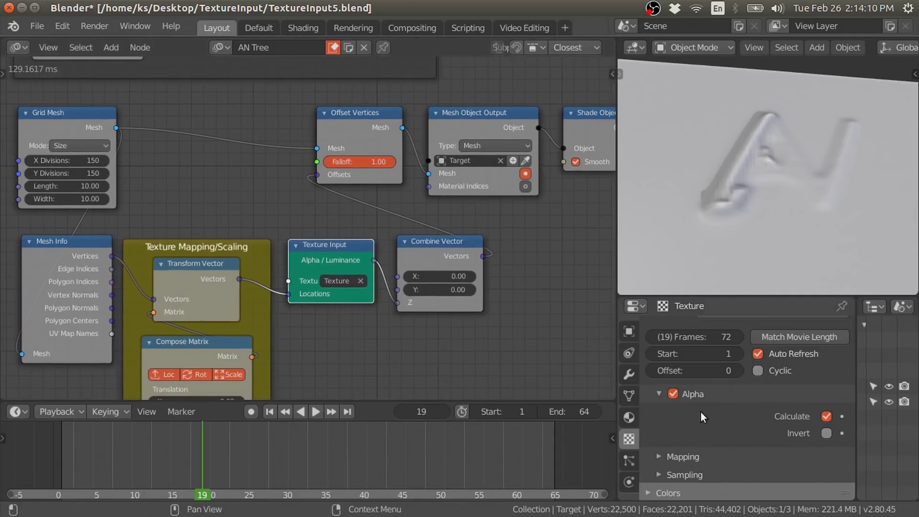
{"action": "scroll", "coordinate": [735, 406], "scroll_direction": "up", "scroll_amount": 5}
Step: Switch the viewport to Rendered shading, scrub back to about frame 22, and rotate the texture mapping 31° on Z
{"action": "key", "text": "z"}
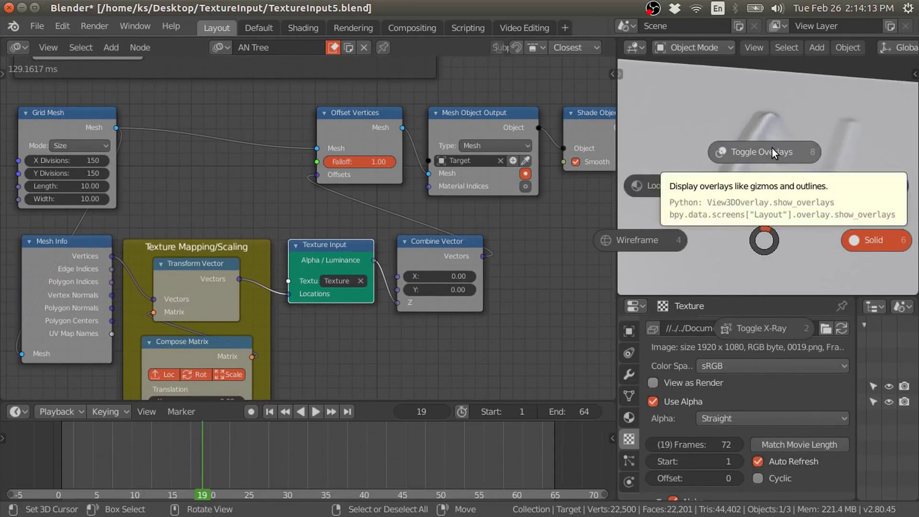
{"action": "left_click", "coordinate": [866, 181]}
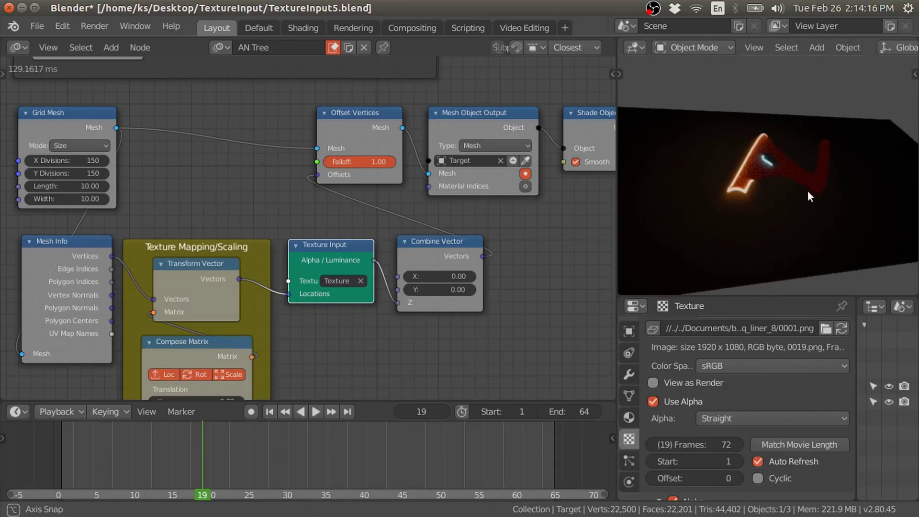
{"action": "scroll", "coordinate": [790, 208], "scroll_direction": "up", "scroll_amount": 1}
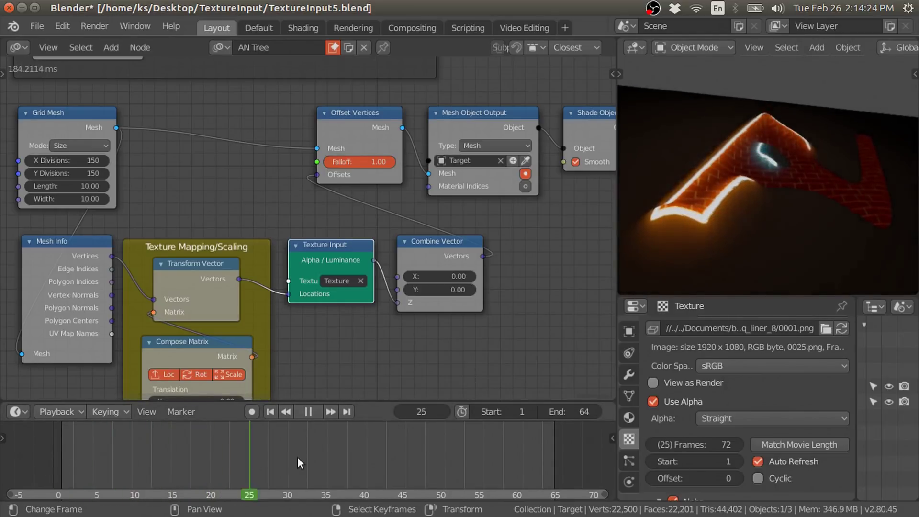
{"action": "left_click_drag", "start_coordinate": [479, 436], "coordinate": [201, 427]}
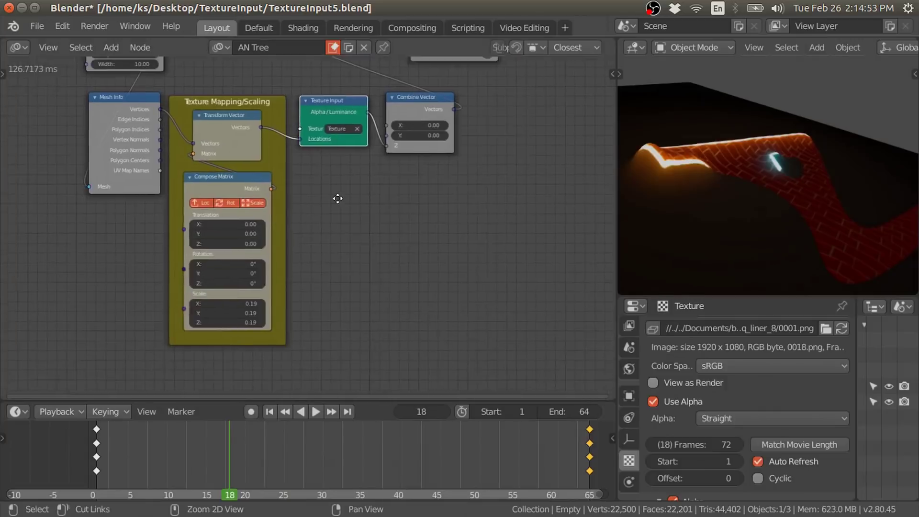
{"action": "mouse_move", "coordinate": [204, 320]}
{"action": "left_mouse_down"}
{"action": "mouse_move", "coordinate": [229, 320]}
{"action": "mouse_move", "coordinate": [196, 320]}
{"action": "left_mouse_up"}
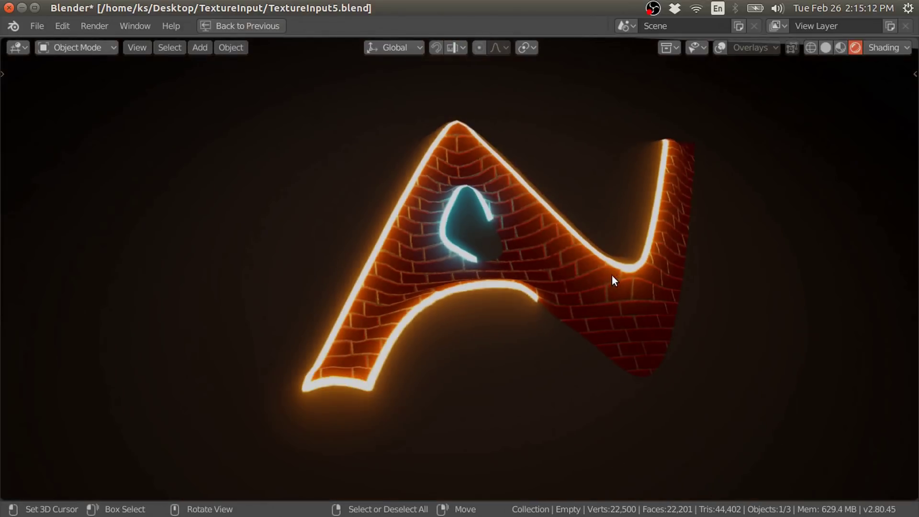
Step: Play the glowing brick AN logo animation and orbit down to a low, grazing view
{"action": "key", "text": "space"}
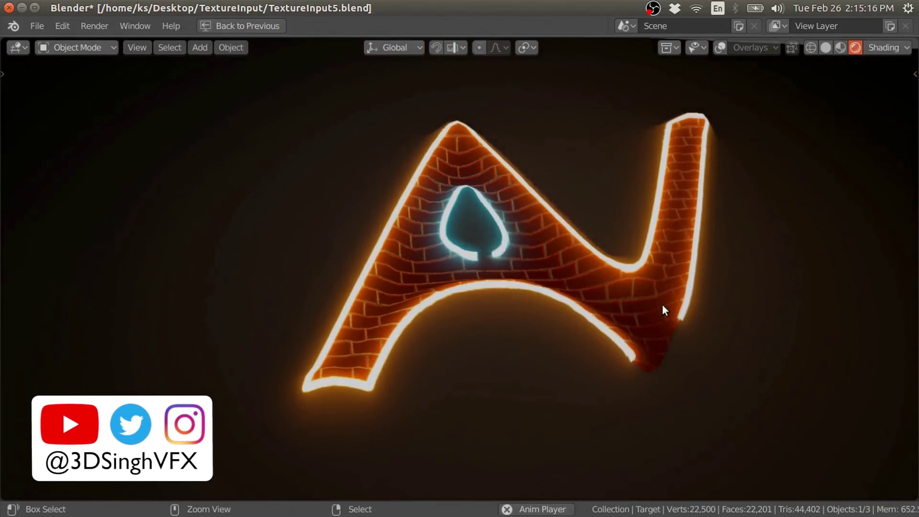
{"action": "mouse_move", "coordinate": [659, 300]}
{"action": "middle_mouse_down"}
{"action": "mouse_move", "coordinate": [697, 304]}
{"action": "mouse_move", "coordinate": [511, 389]}
{"action": "mouse_move", "coordinate": [549, 399]}
{"action": "middle_mouse_up"}
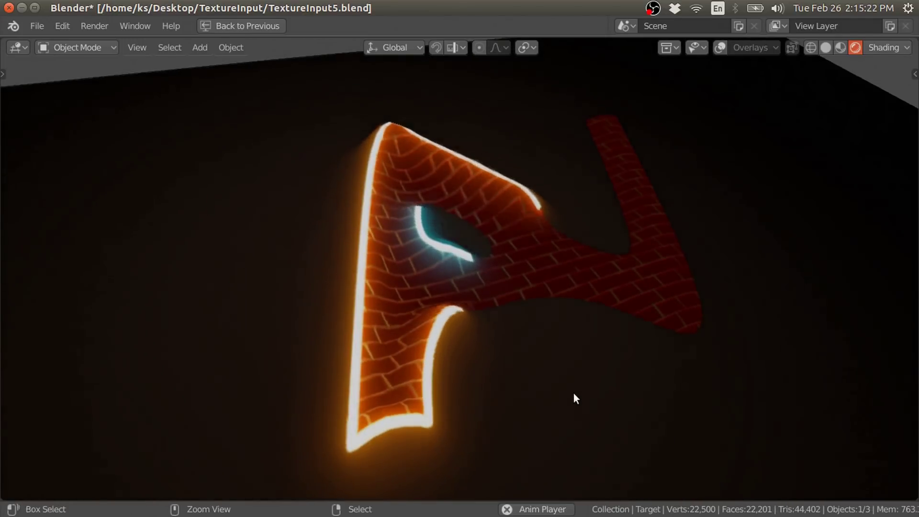